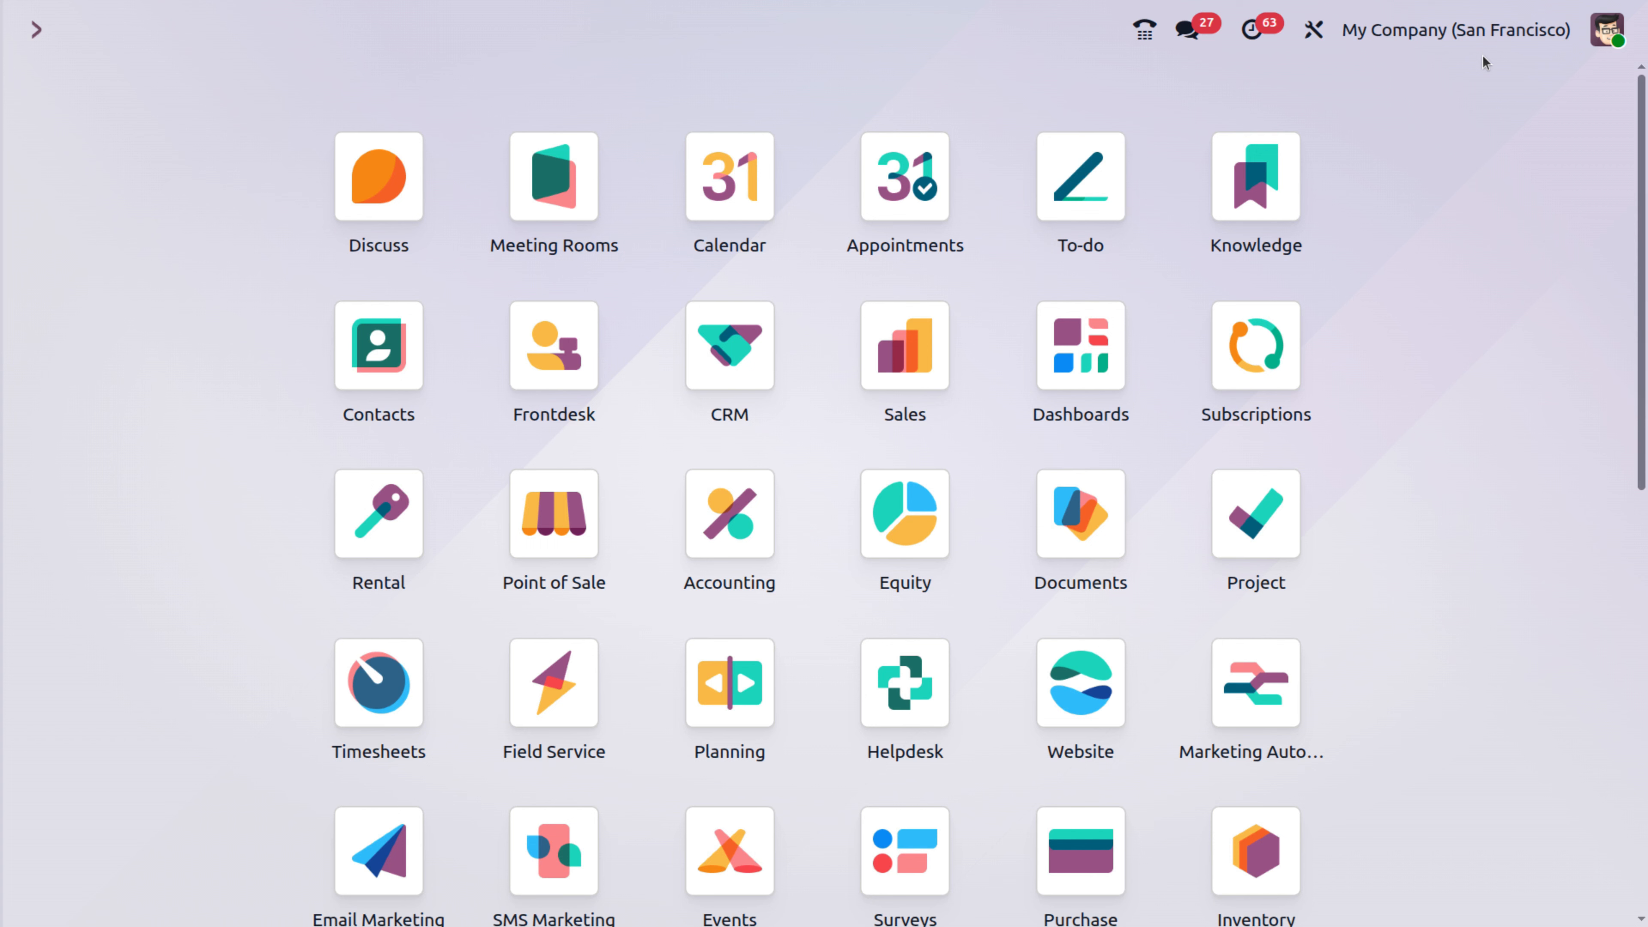
- Launch the Sales app by entering 'sa' in the home command palette
{"action": "type", "text": "sa"}
{"action": "key", "text": "Return"}
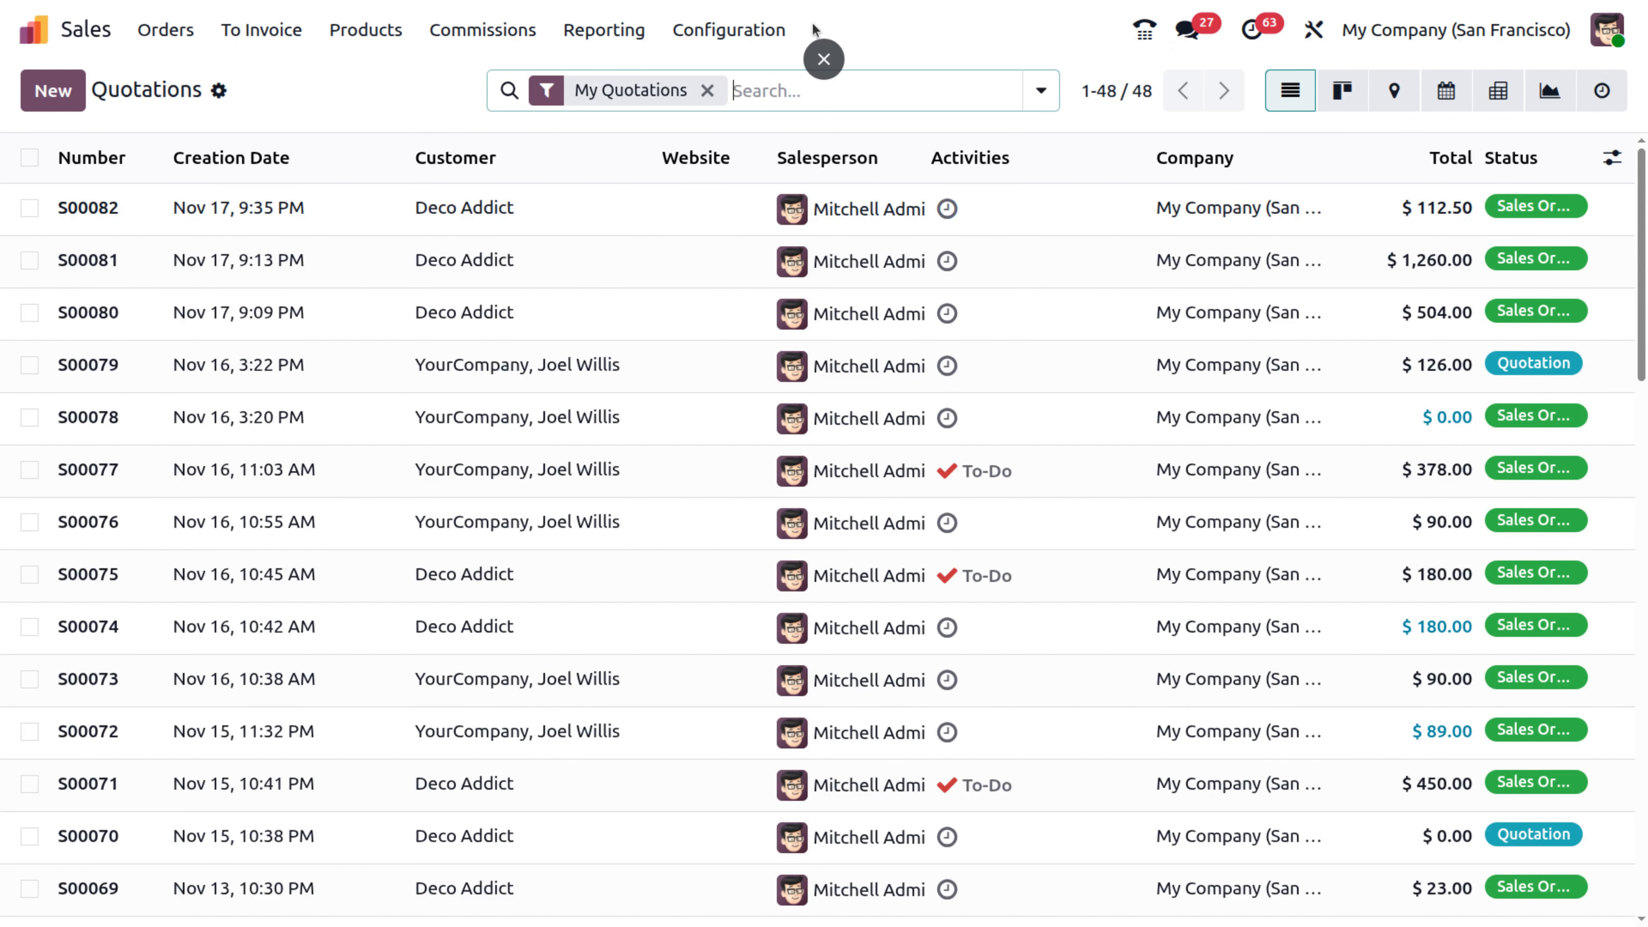
- Open Sales settings and confirm Commissions with Achievement Forecast is enabled under Invoicing
{"action": "left_click", "coordinate": [753, 30]}
{"action": "left_click", "coordinate": [758, 77]}
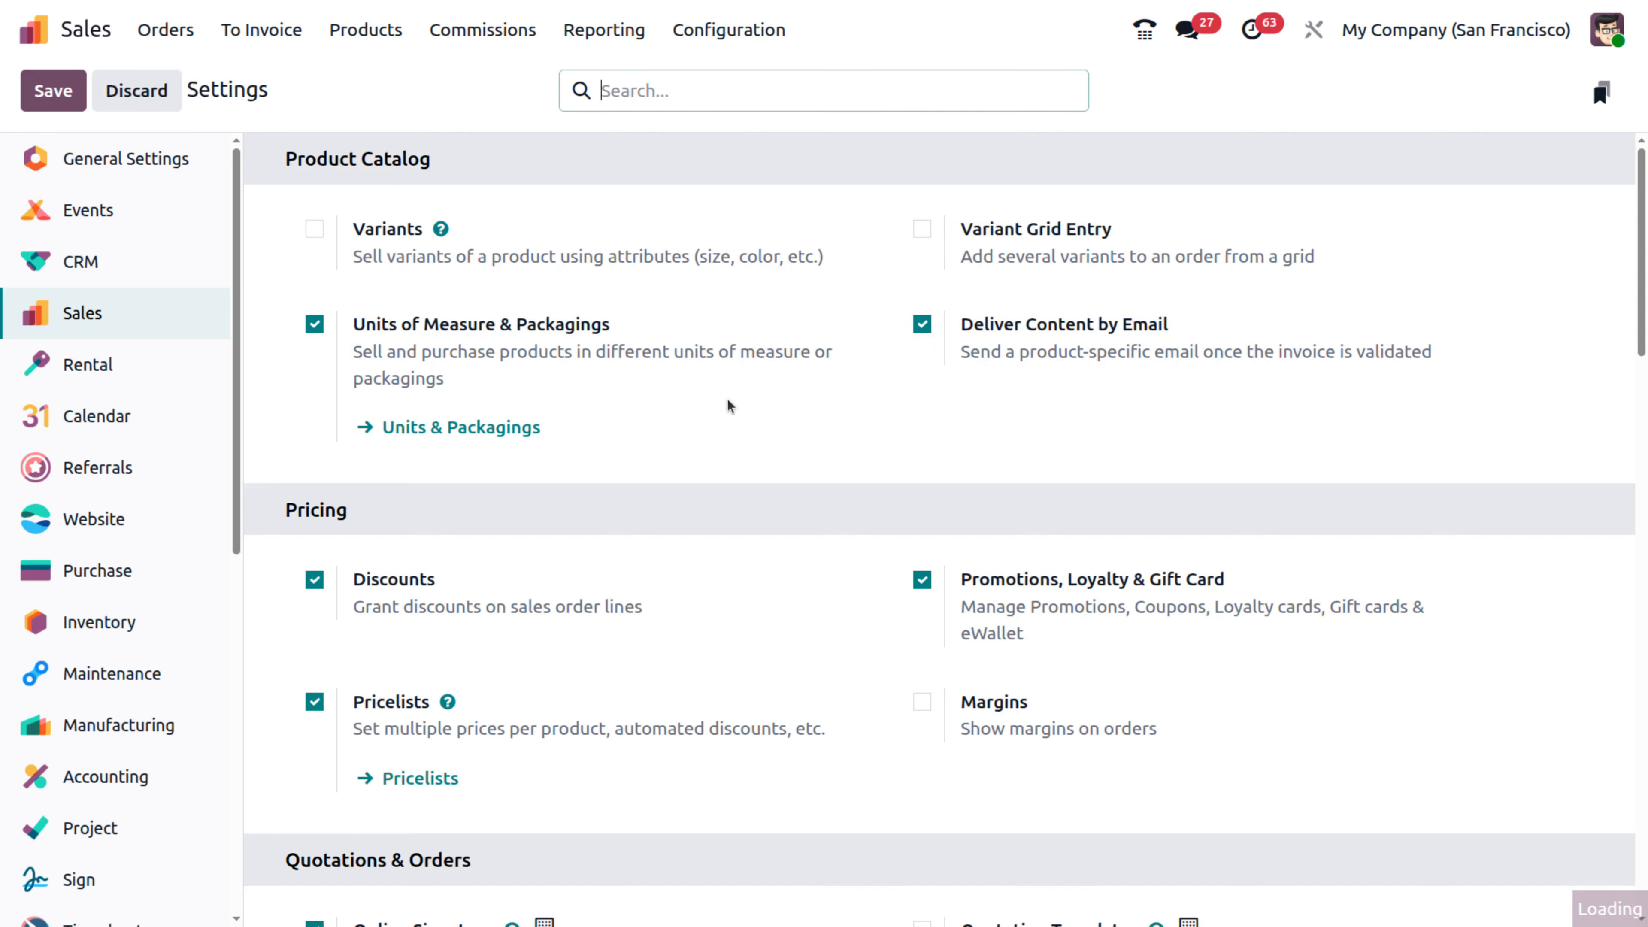
{"action": "scroll", "coordinate": [728, 405], "scroll_direction": "down", "scroll_amount": 10}
{"action": "scroll", "coordinate": [728, 406], "scroll_direction": "down", "scroll_amount": 10}
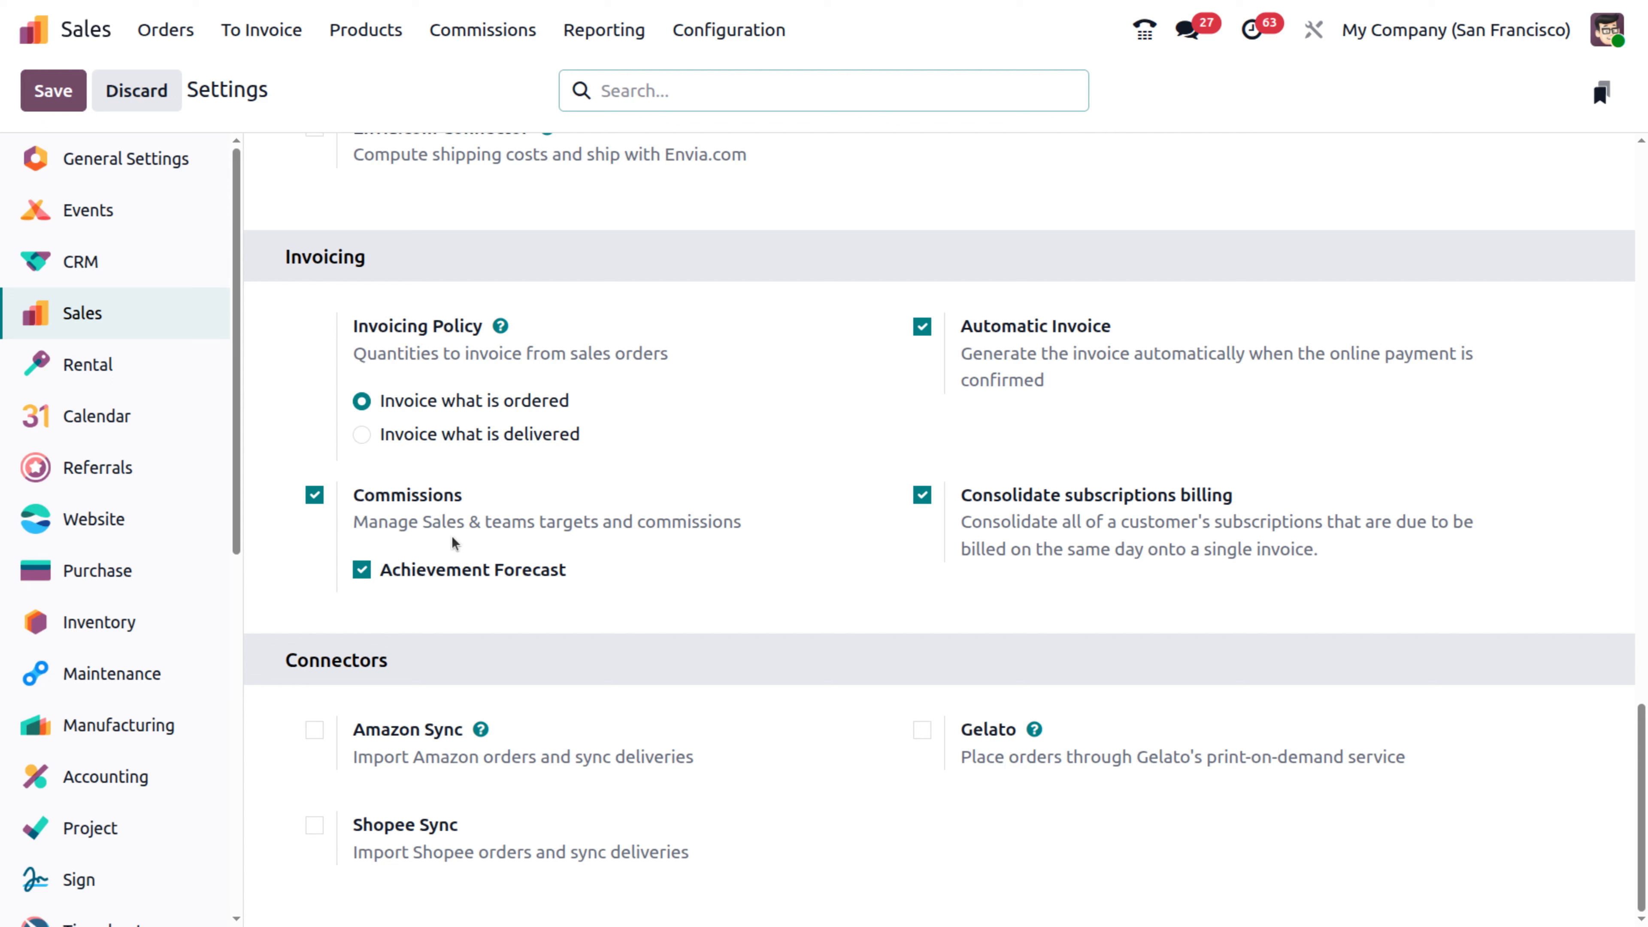
{"action": "left_click", "coordinate": [484, 33]}
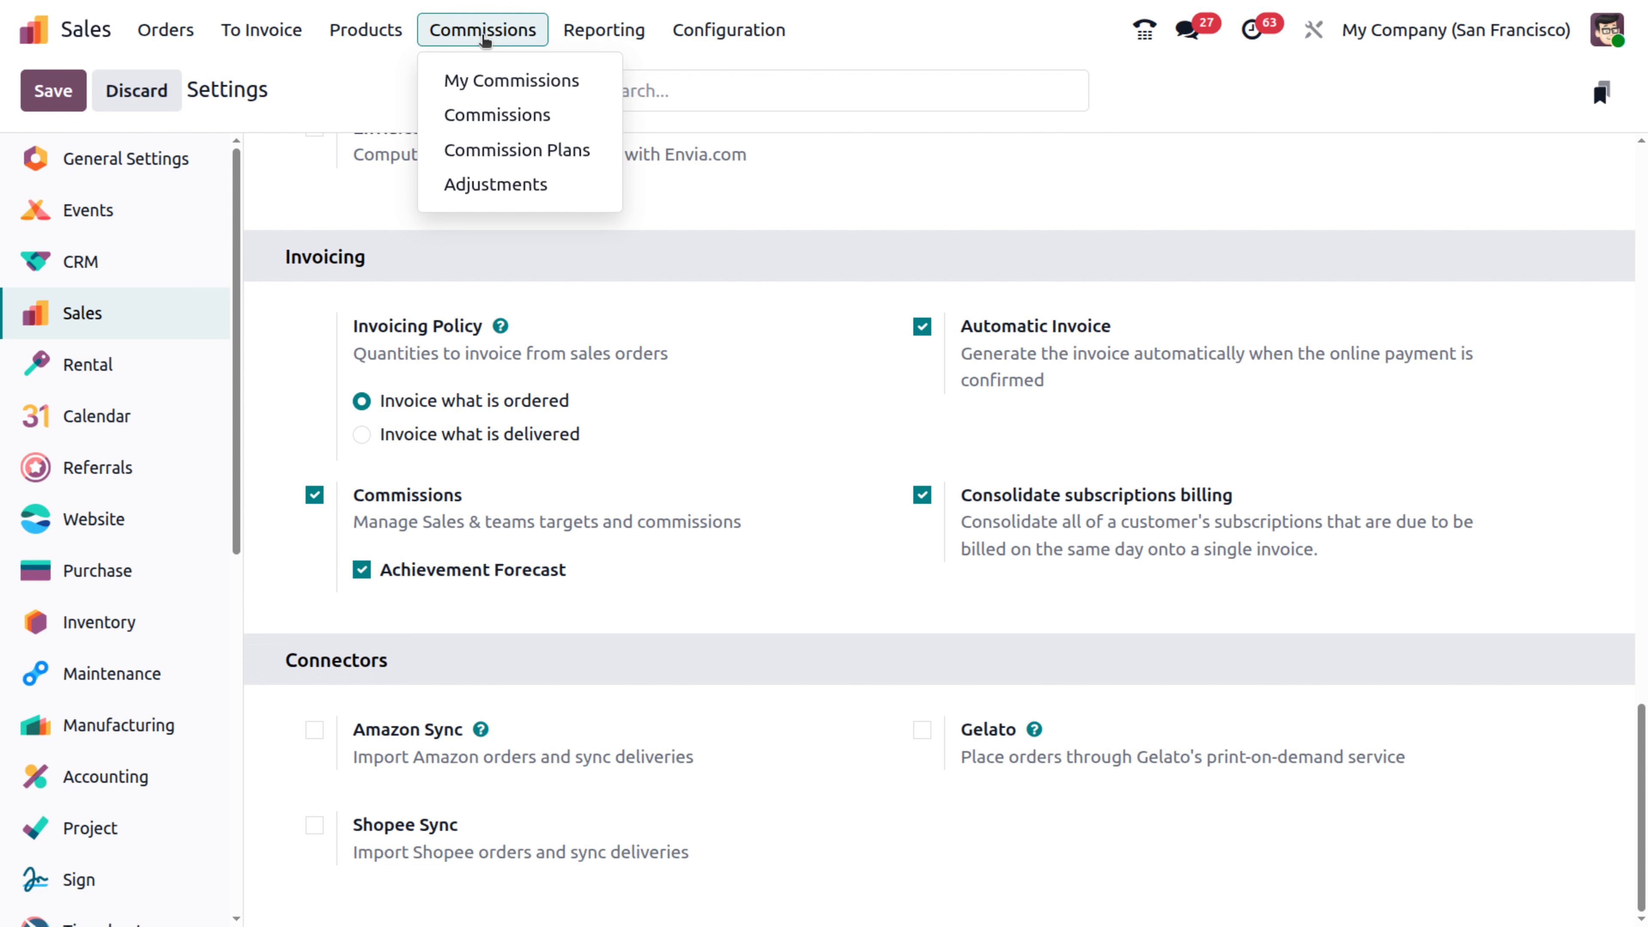
- Browse My Commissions, then the full Commissions list, then the Commission Plans list
{"action": "left_click", "coordinate": [486, 81]}
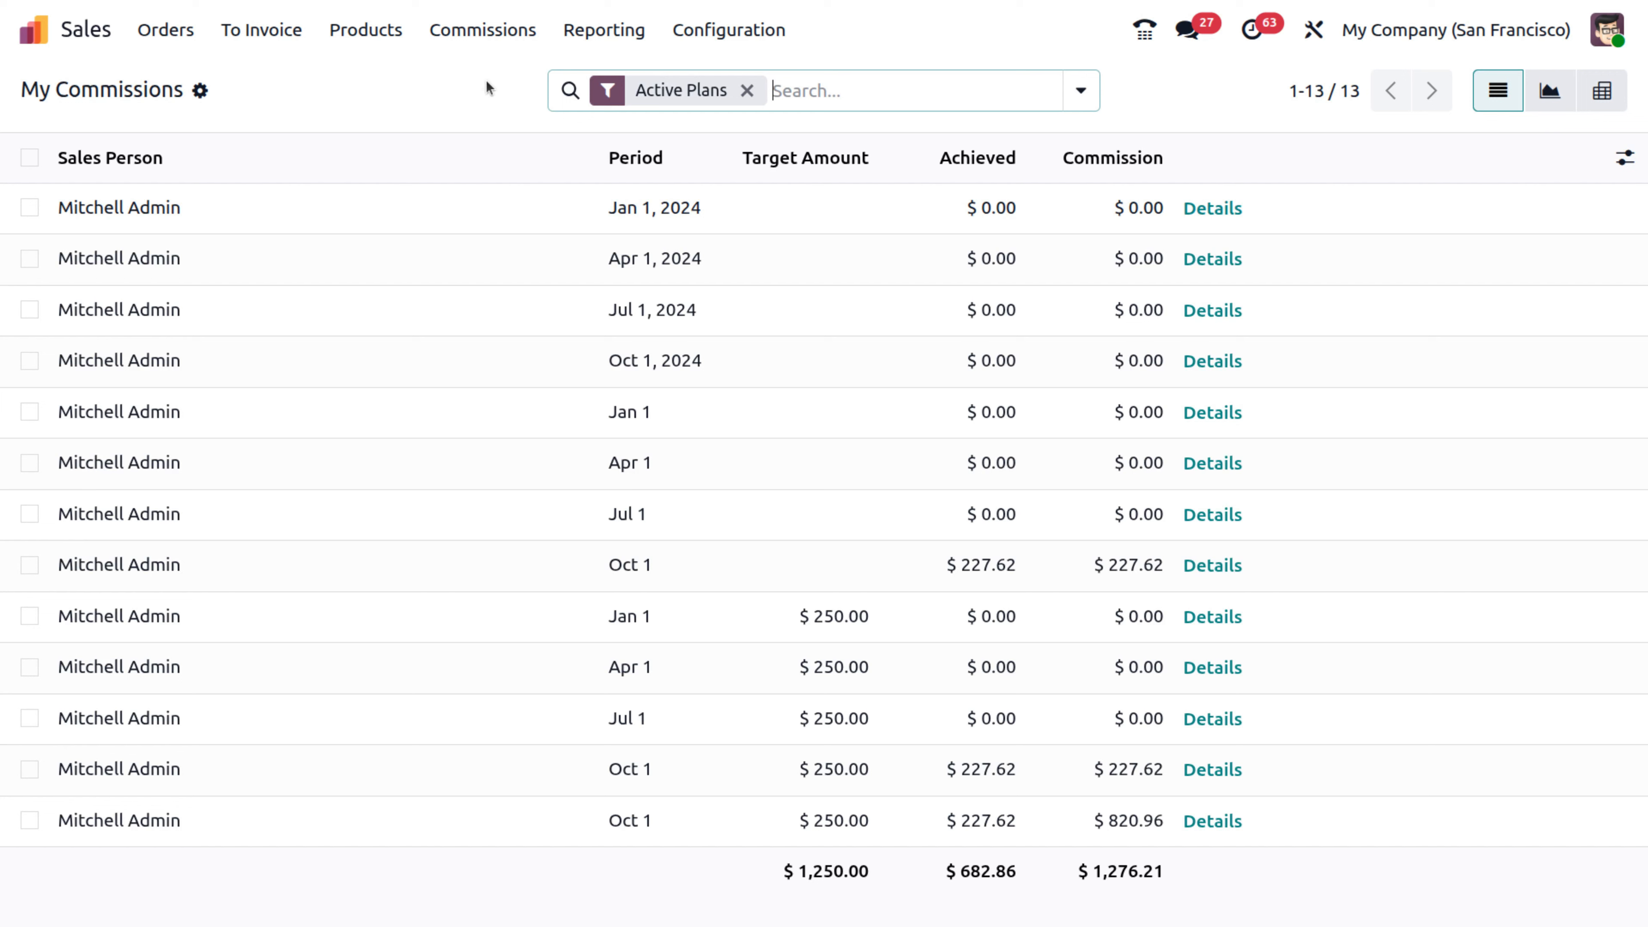
{"action": "left_click", "coordinate": [506, 32]}
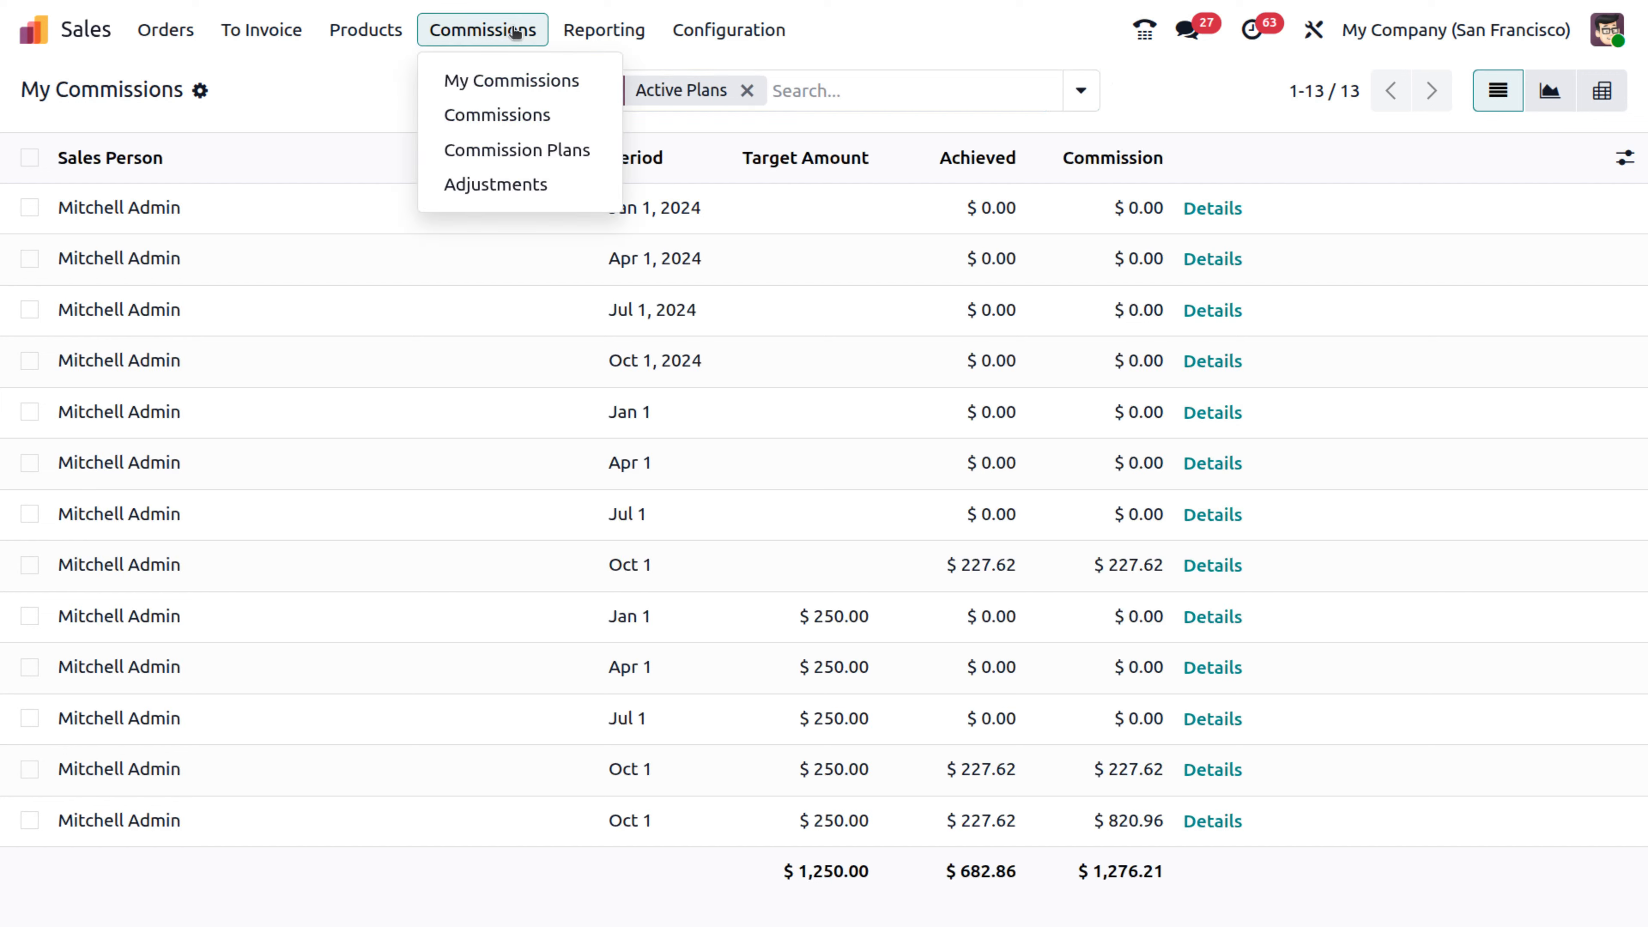
{"action": "left_click", "coordinate": [513, 114]}
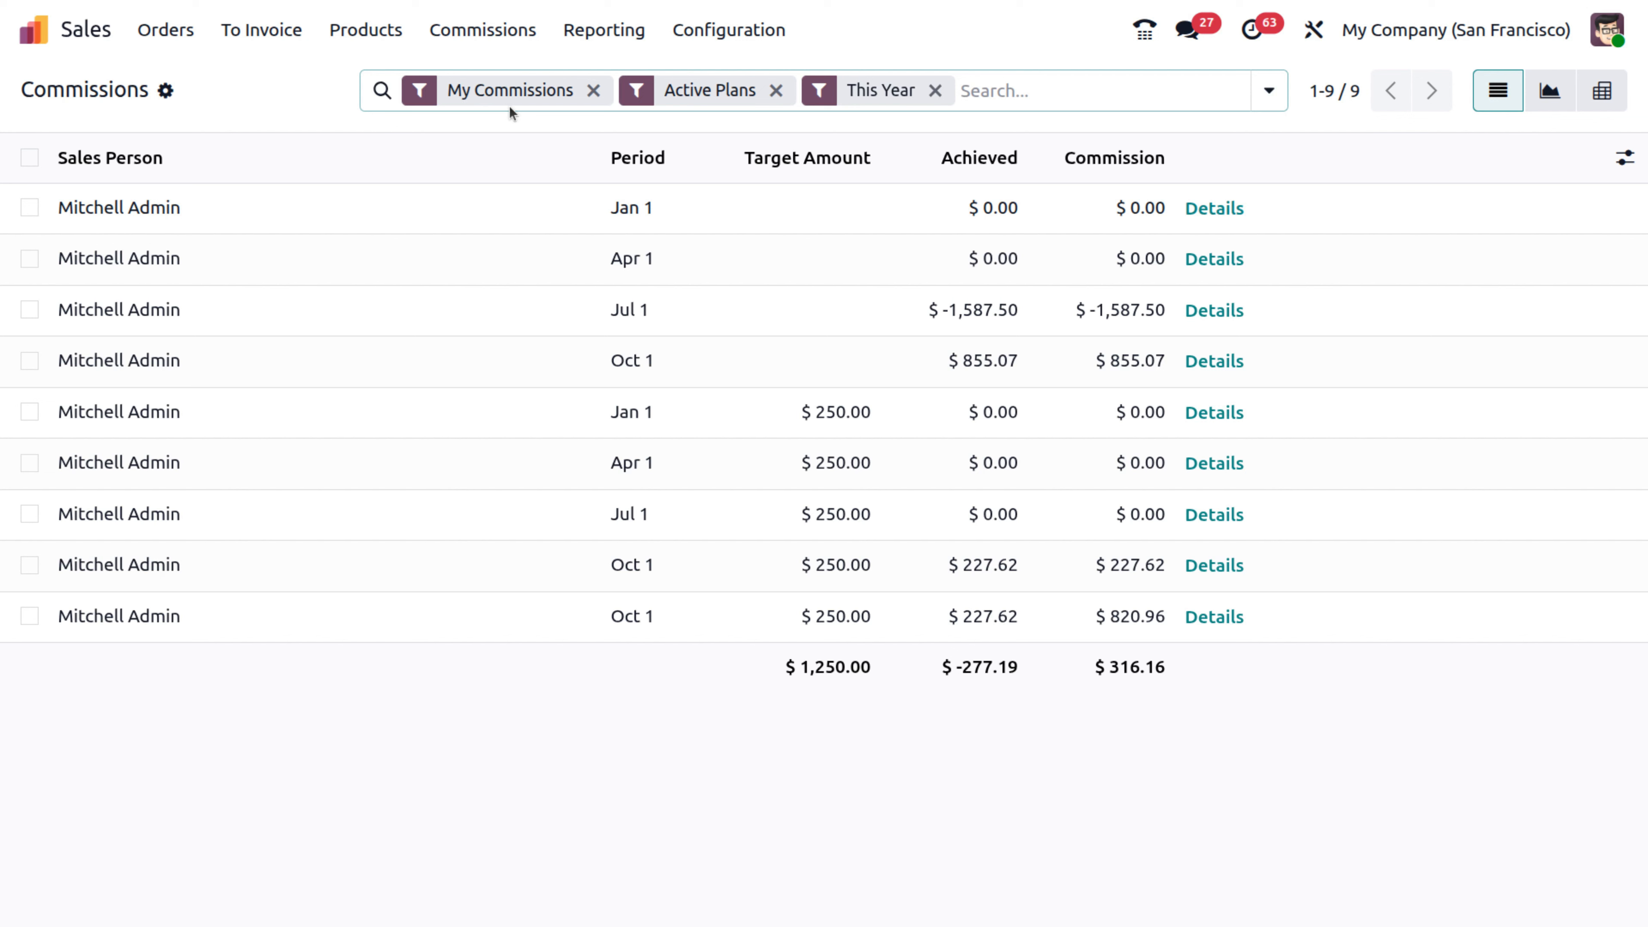
{"action": "left_click", "coordinate": [475, 43]}
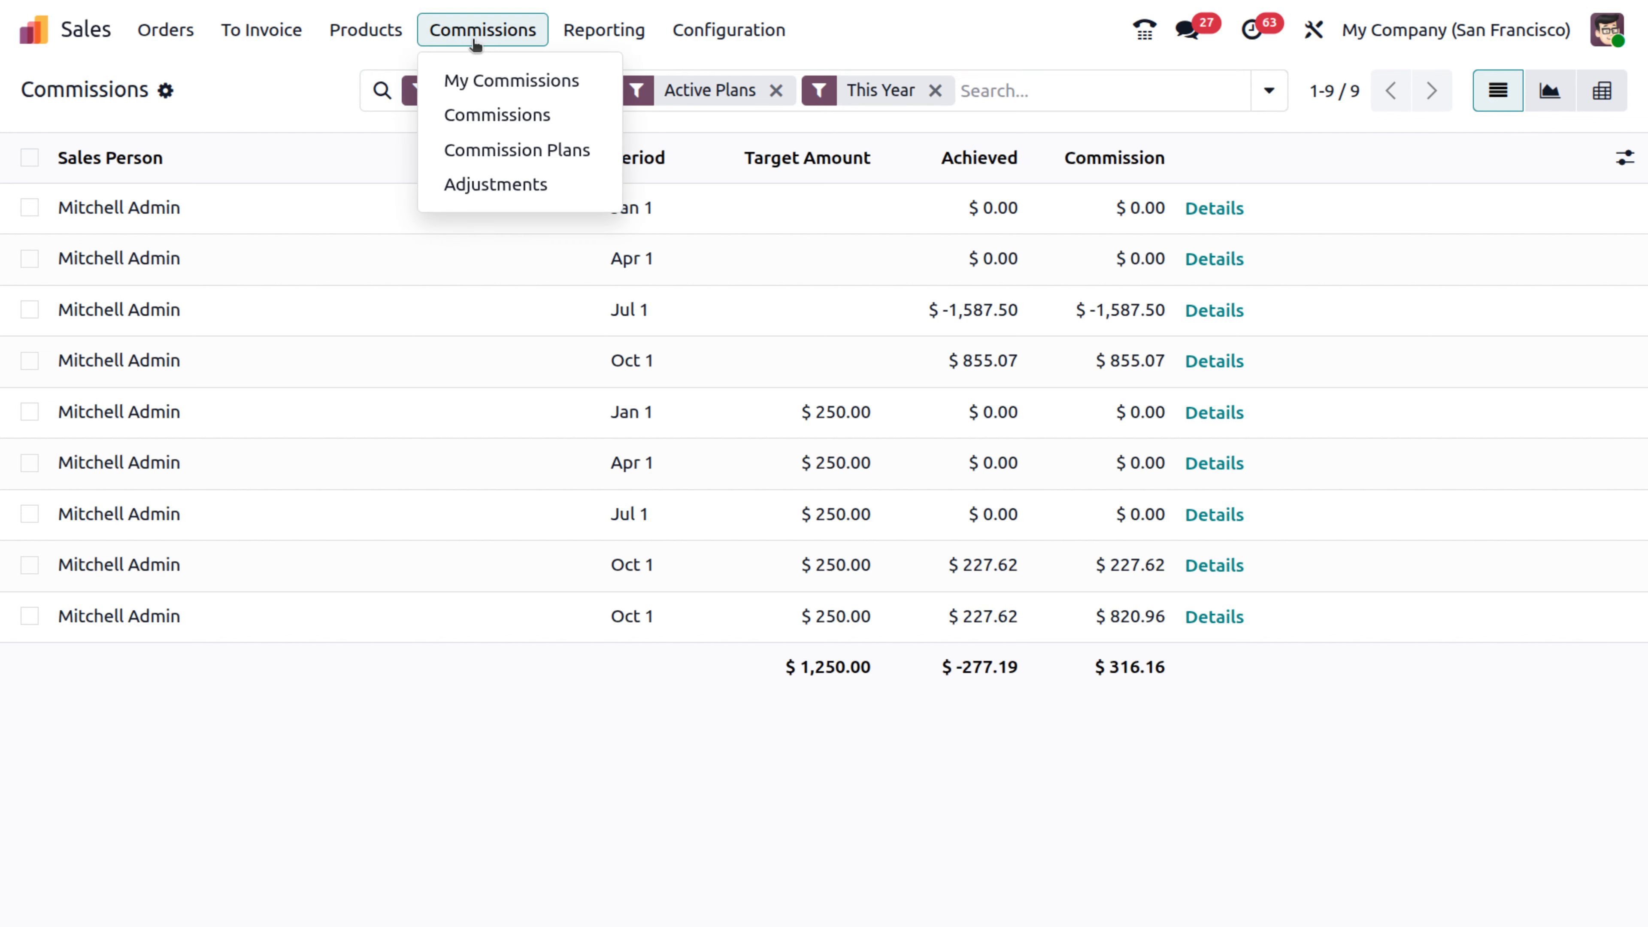
{"action": "left_click", "coordinate": [493, 167]}
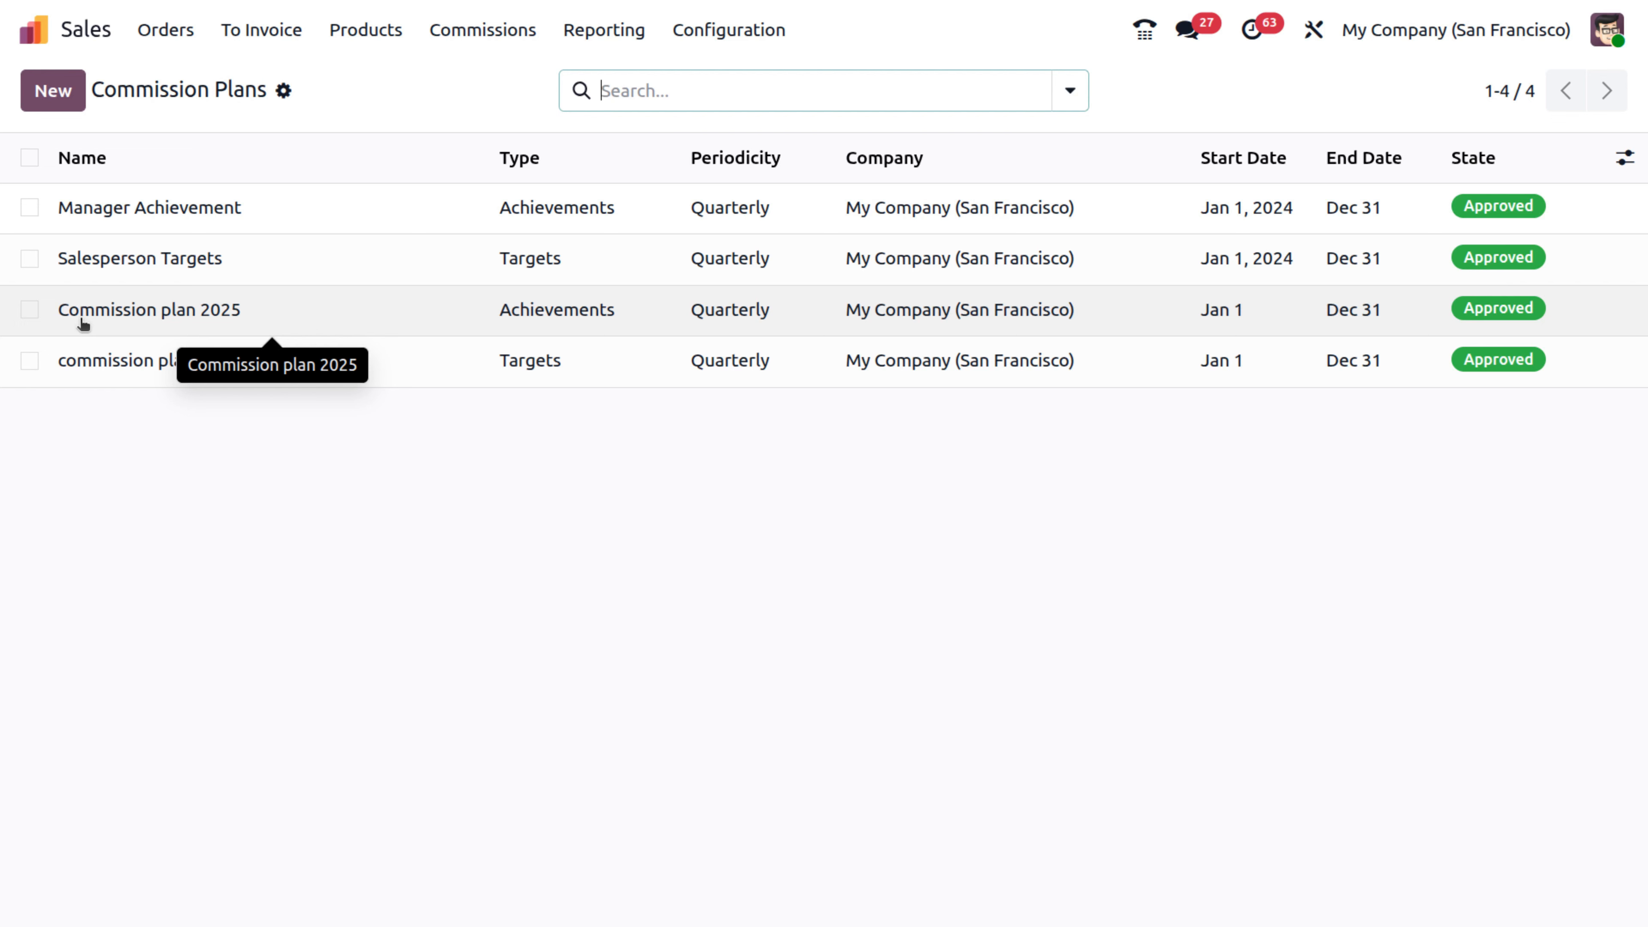
{"action": "left_click", "coordinate": [83, 322]}
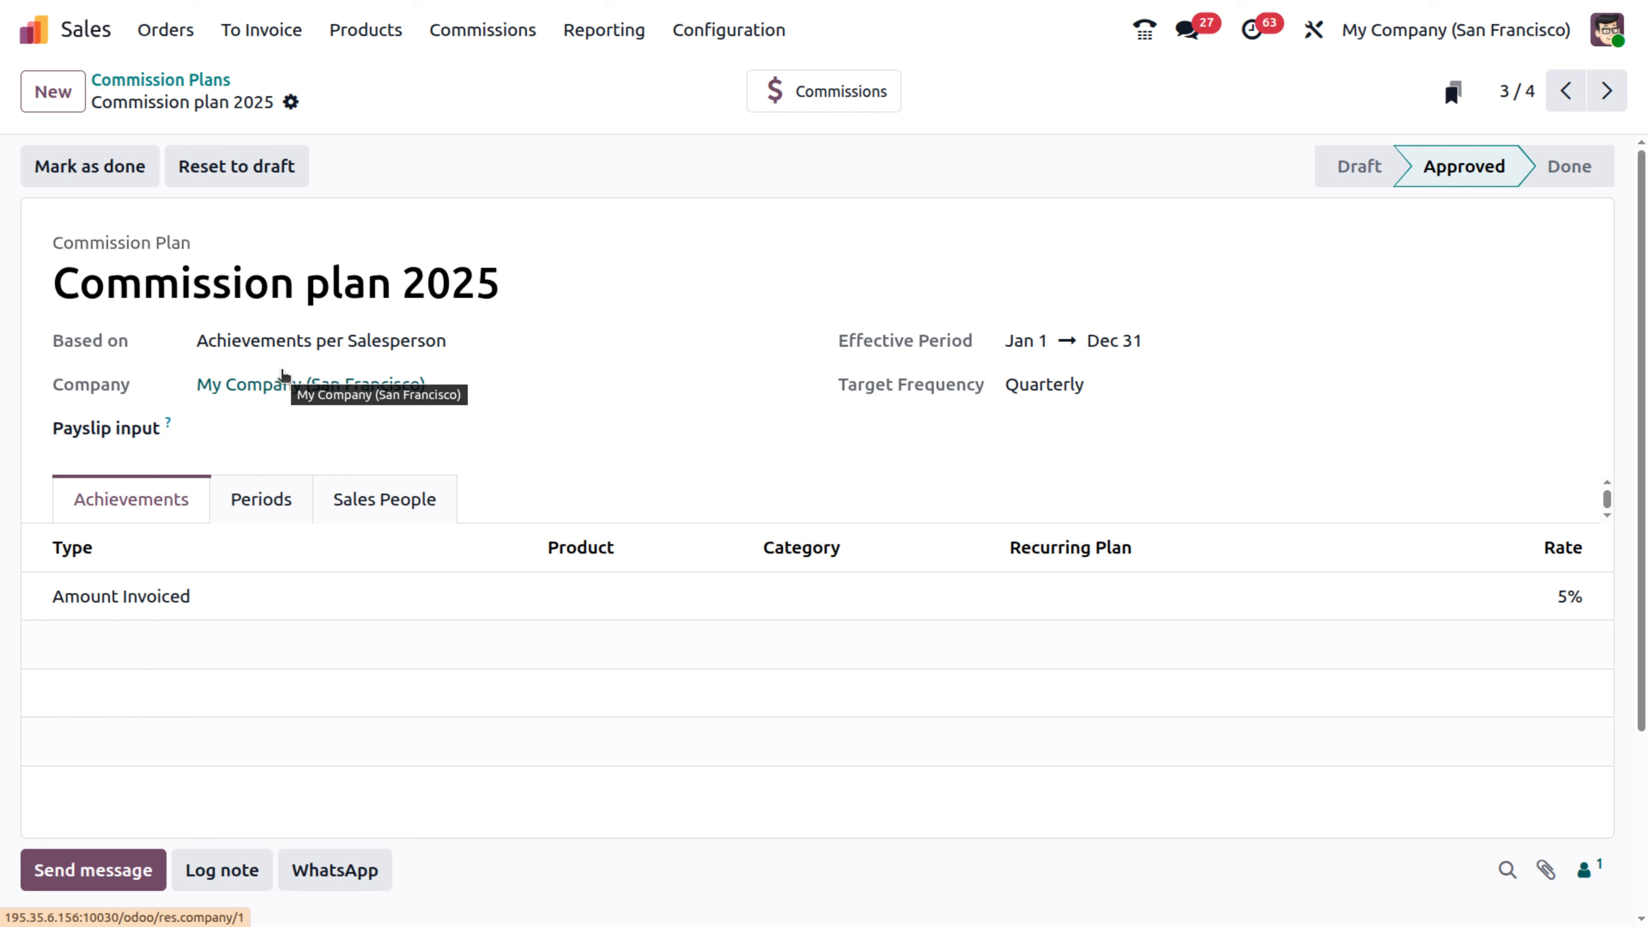
{"action": "left_click", "coordinate": [180, 81]}
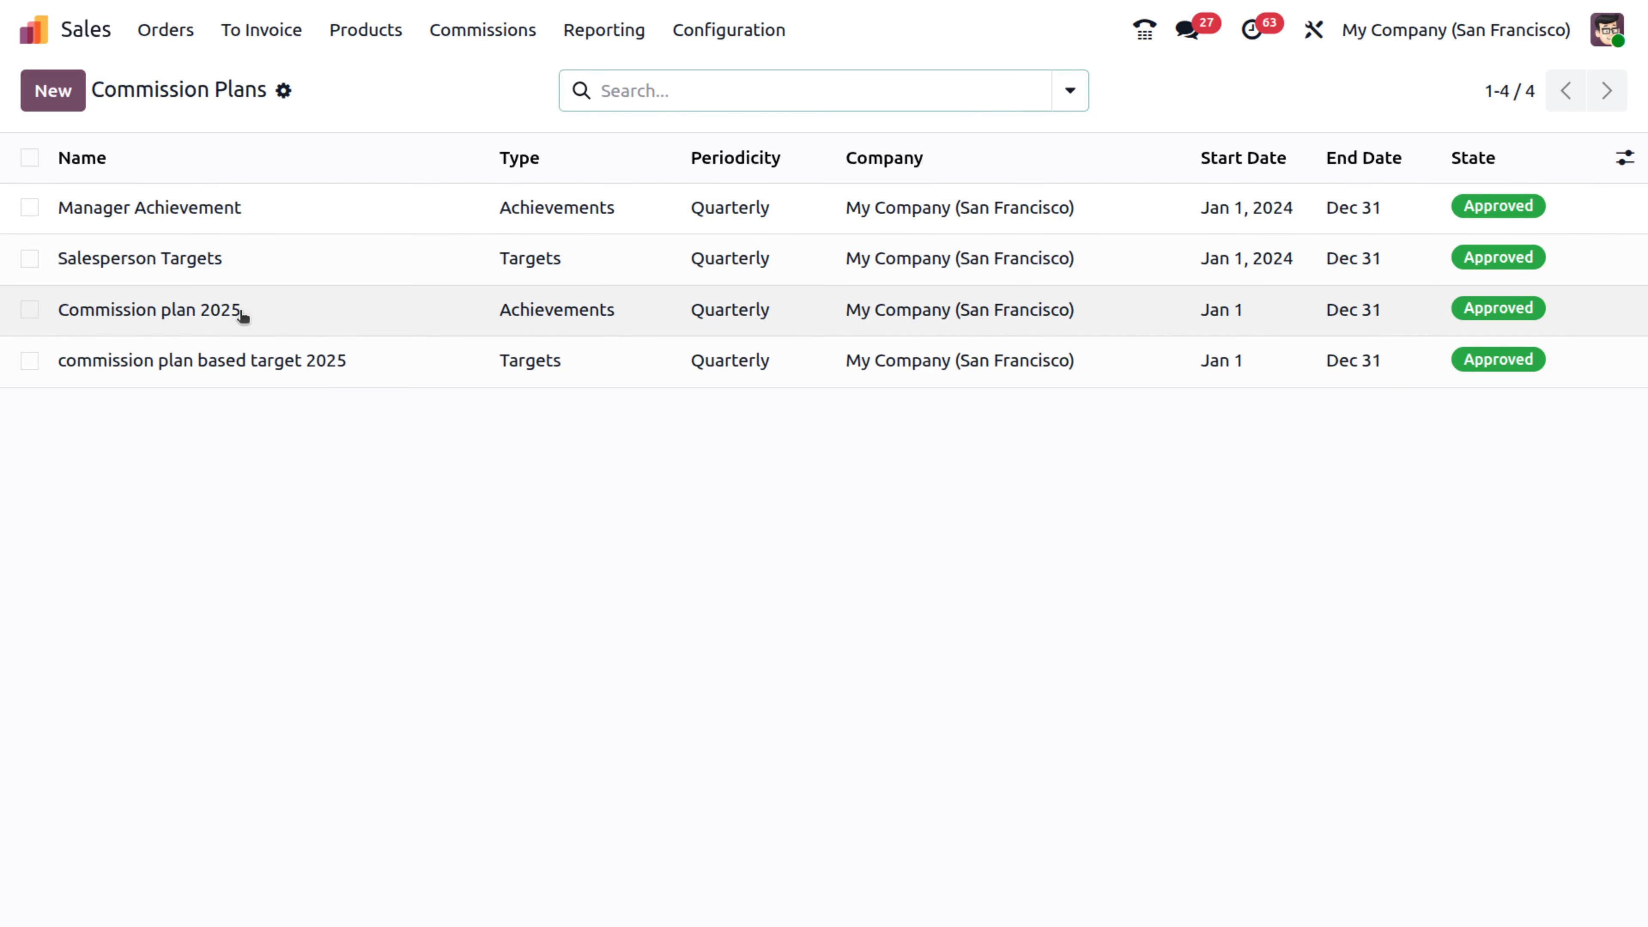
{"action": "left_click", "coordinate": [233, 361]}
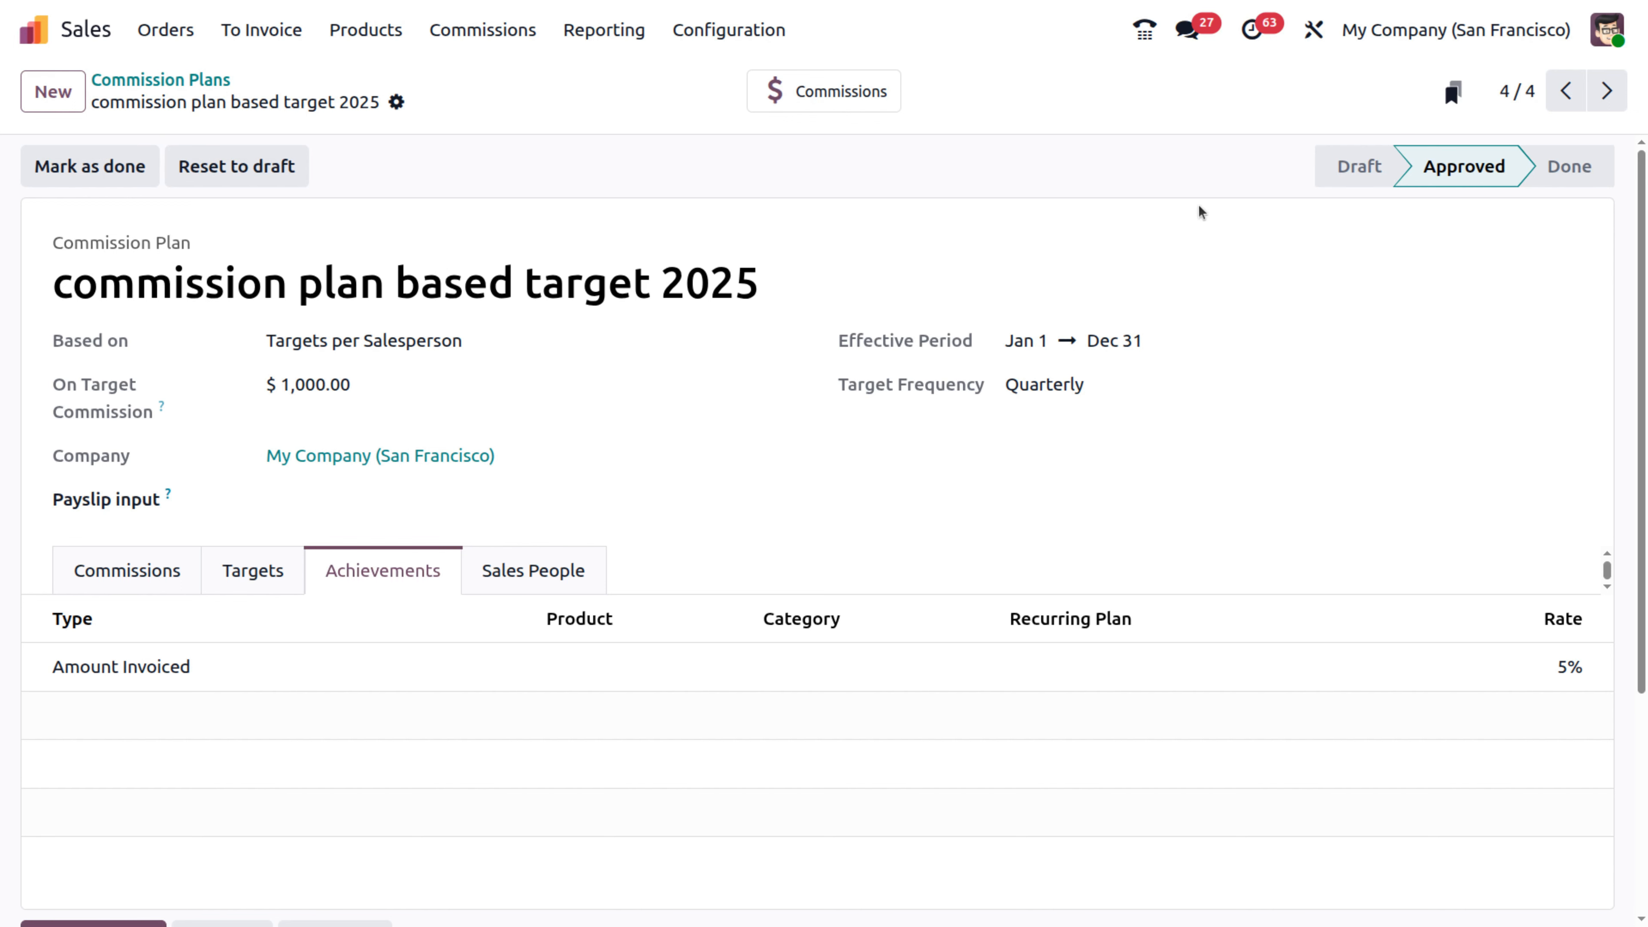
{"action": "left_click", "coordinate": [156, 80]}
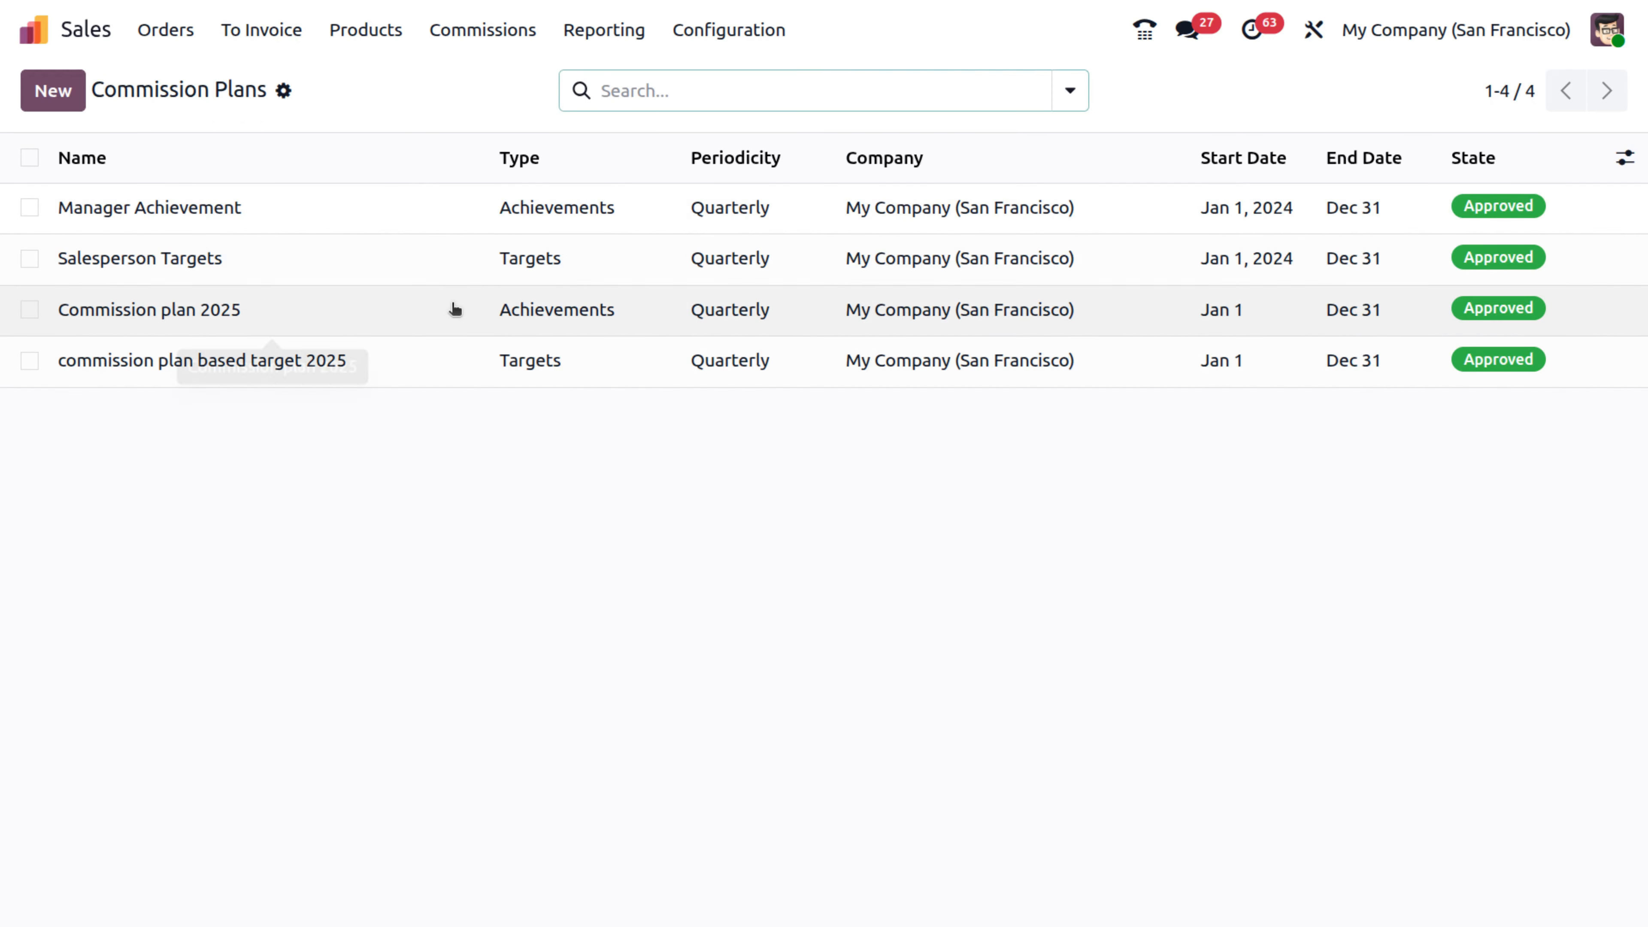
- Open Commission plan 2025 and review its quarterly periods, targets and assigned salespeople
{"action": "left_click", "coordinate": [455, 310]}
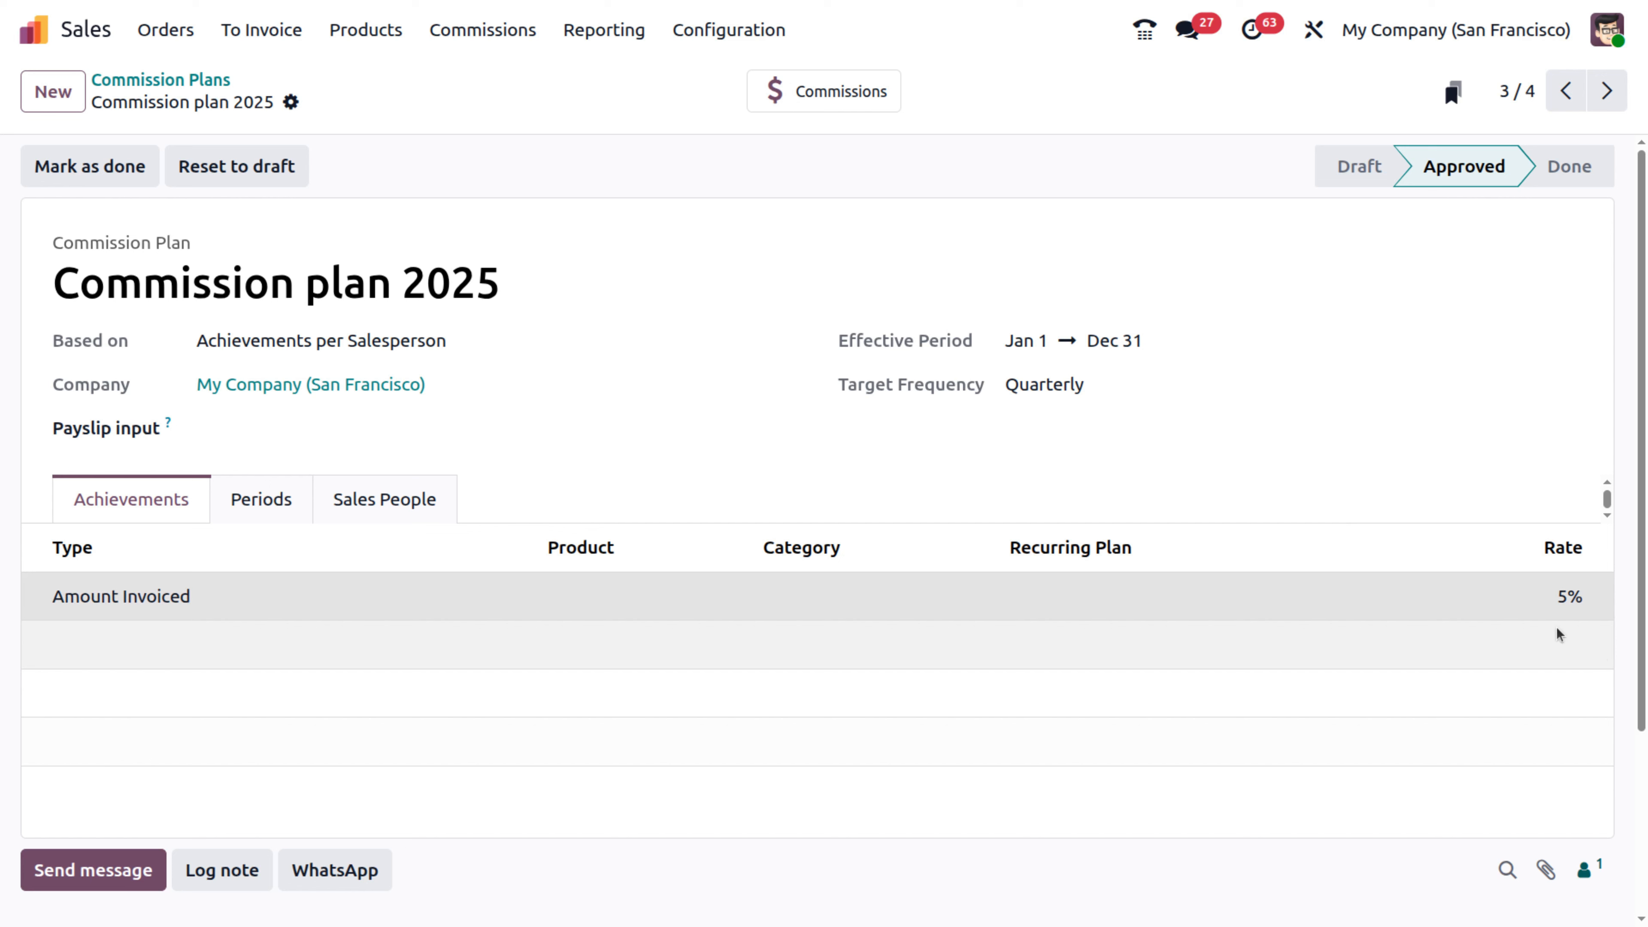
{"action": "left_click", "coordinate": [261, 498]}
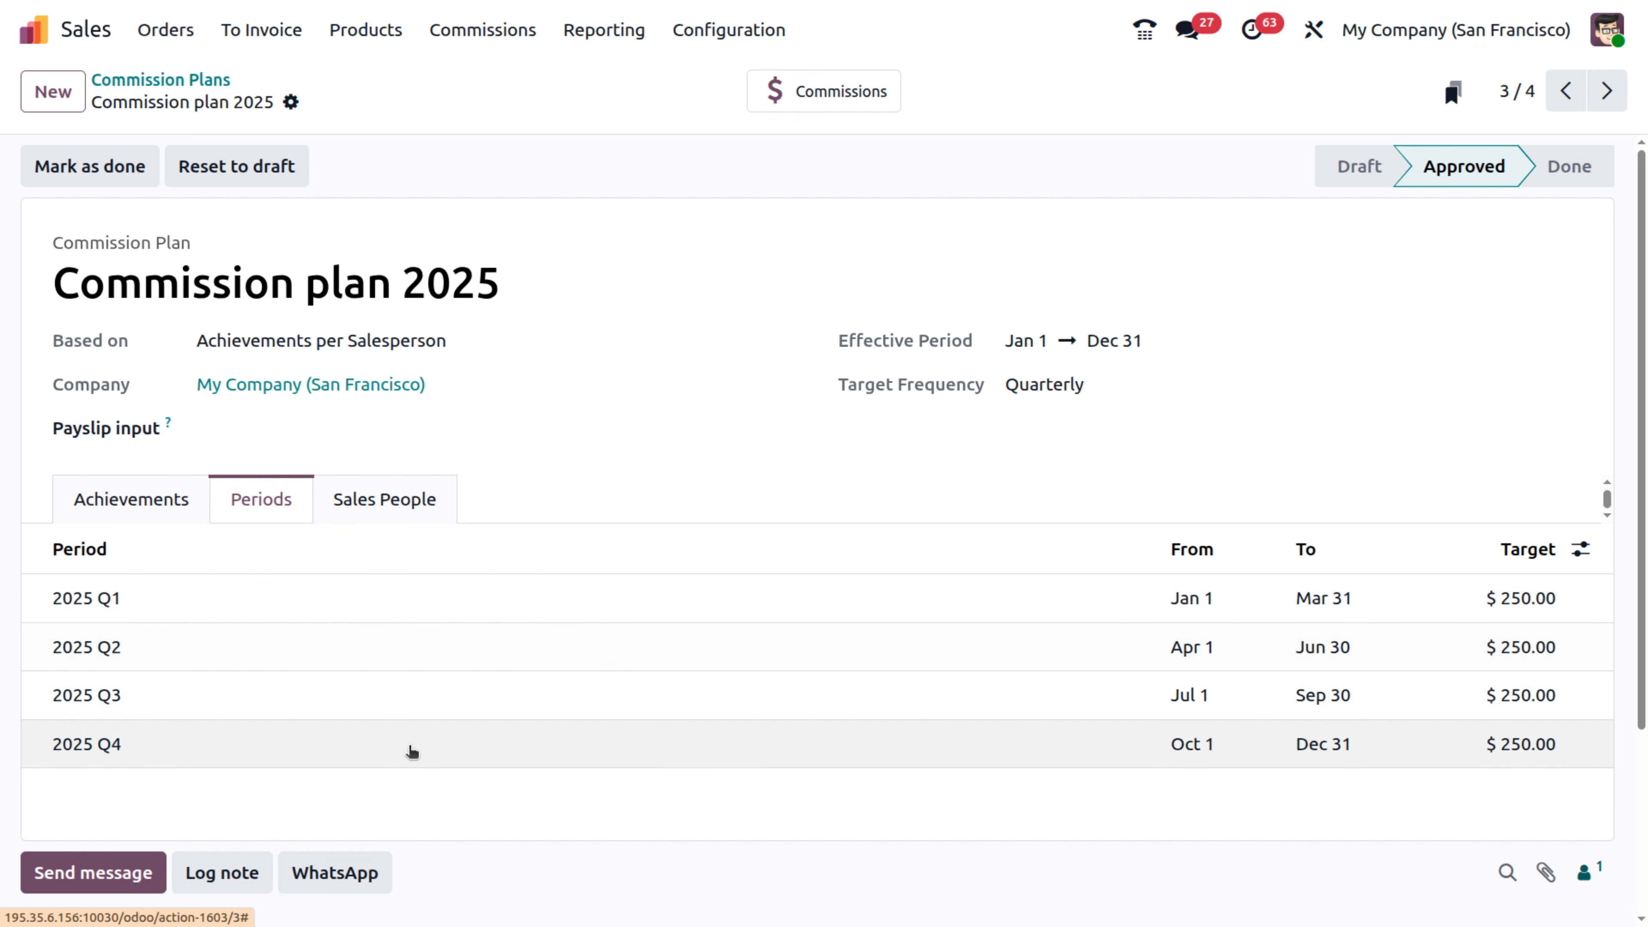
{"action": "left_click", "coordinate": [369, 497]}
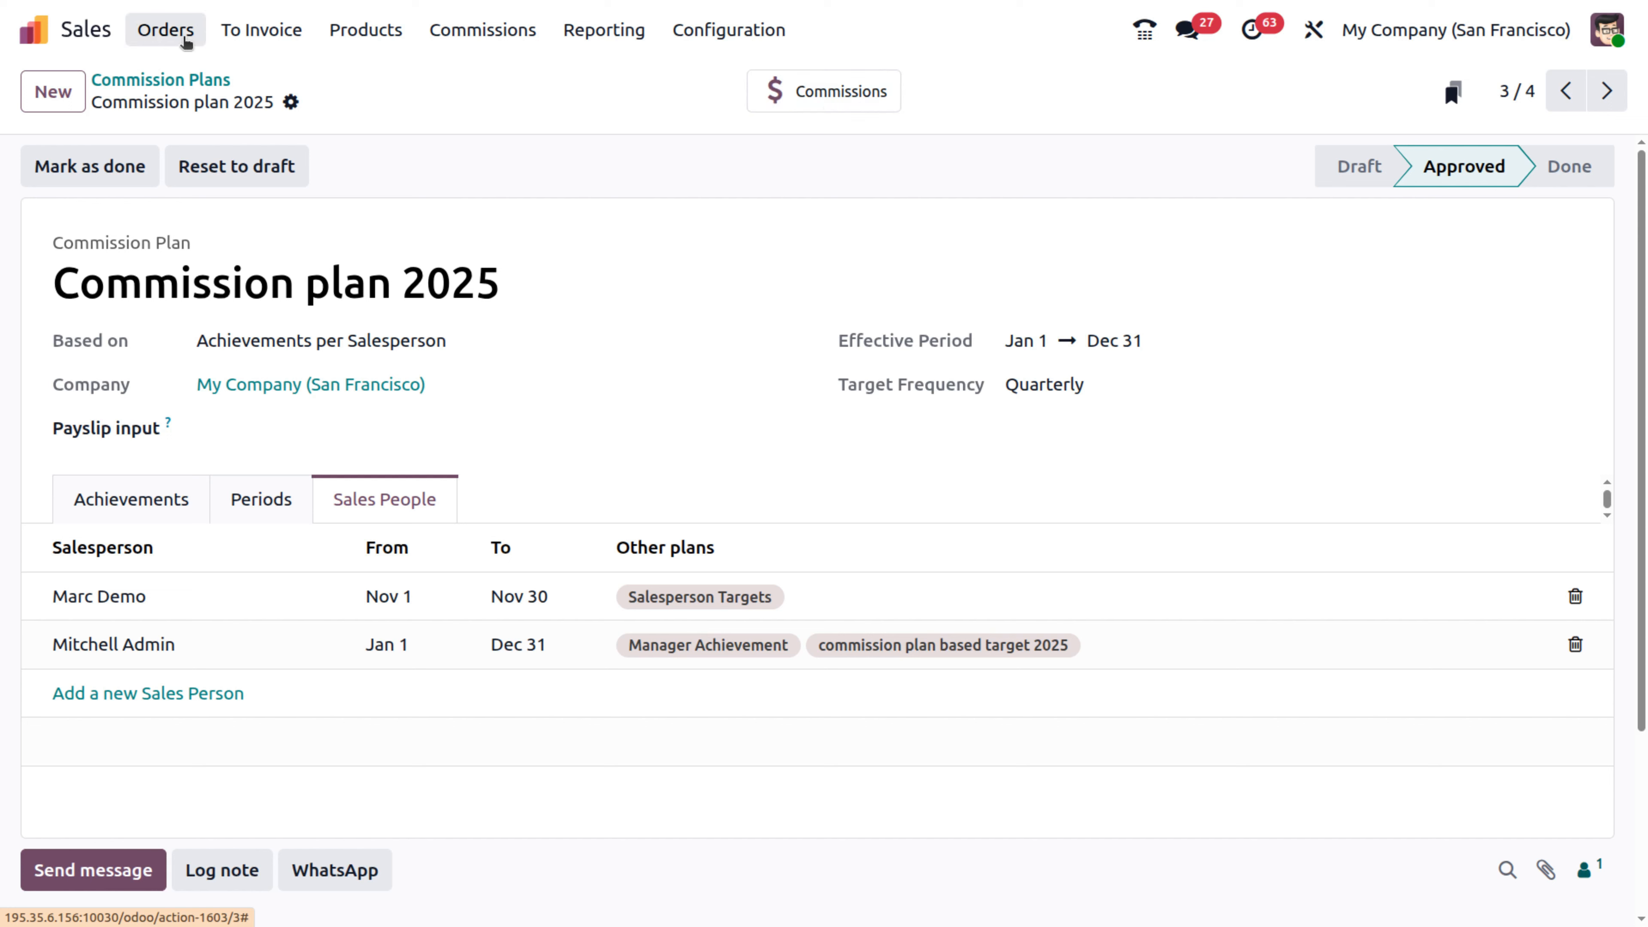
- Review the plan's related commissions ($227.62 earned against $250 targets), then return to Quotations
{"action": "left_click", "coordinate": [261, 30]}
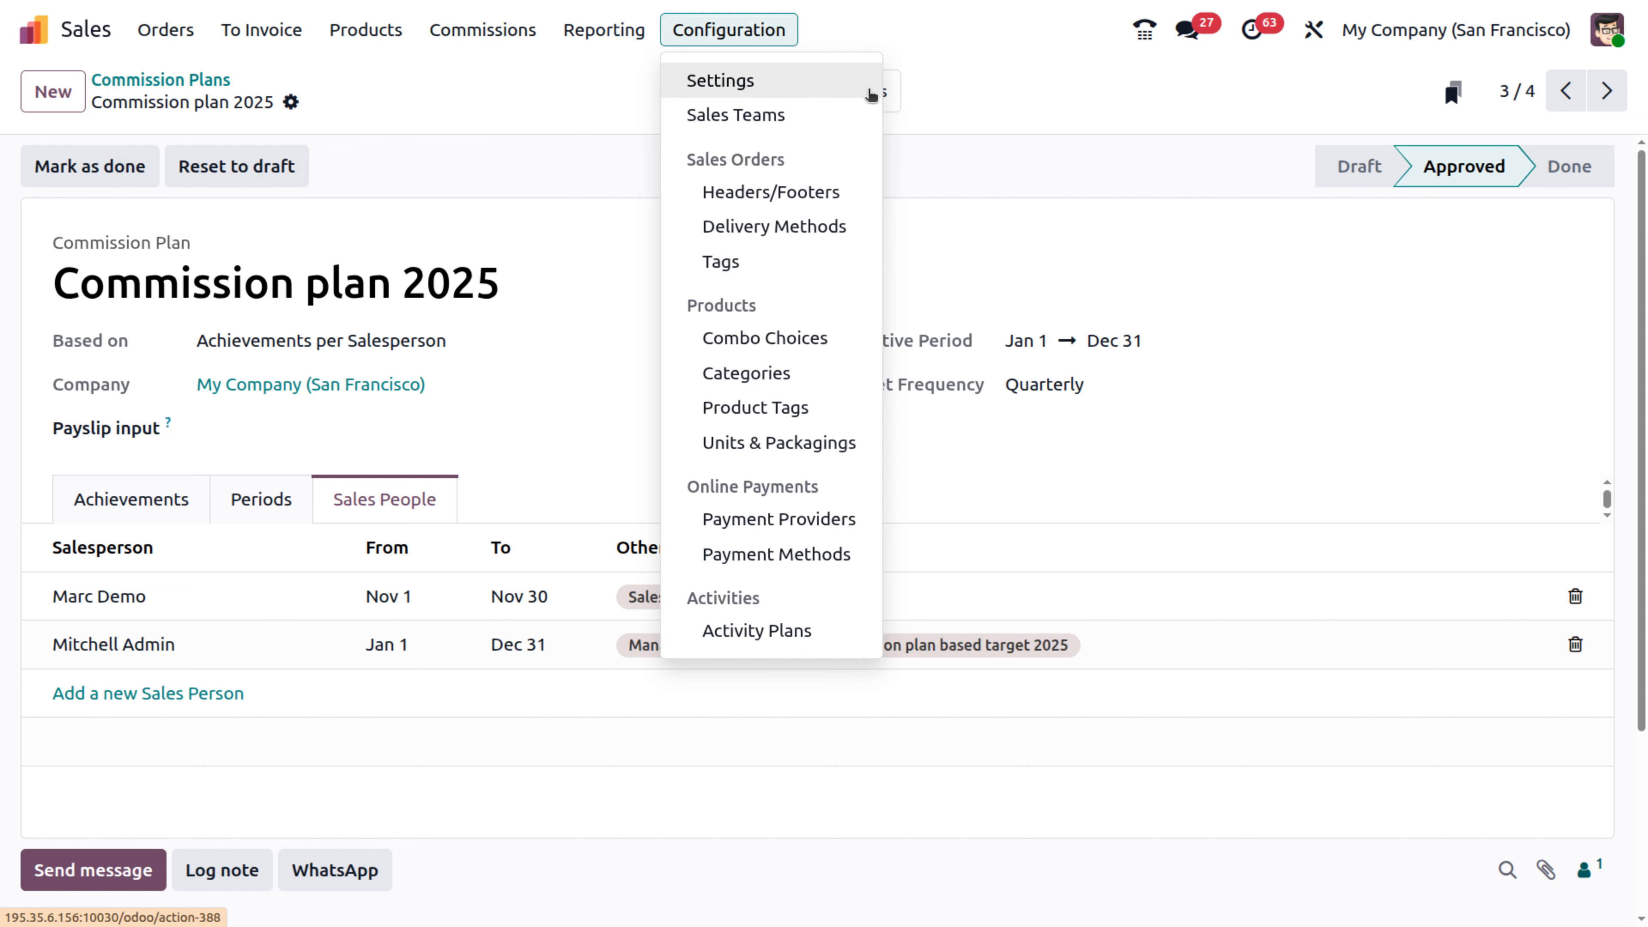
{"action": "left_click", "coordinate": [896, 94]}
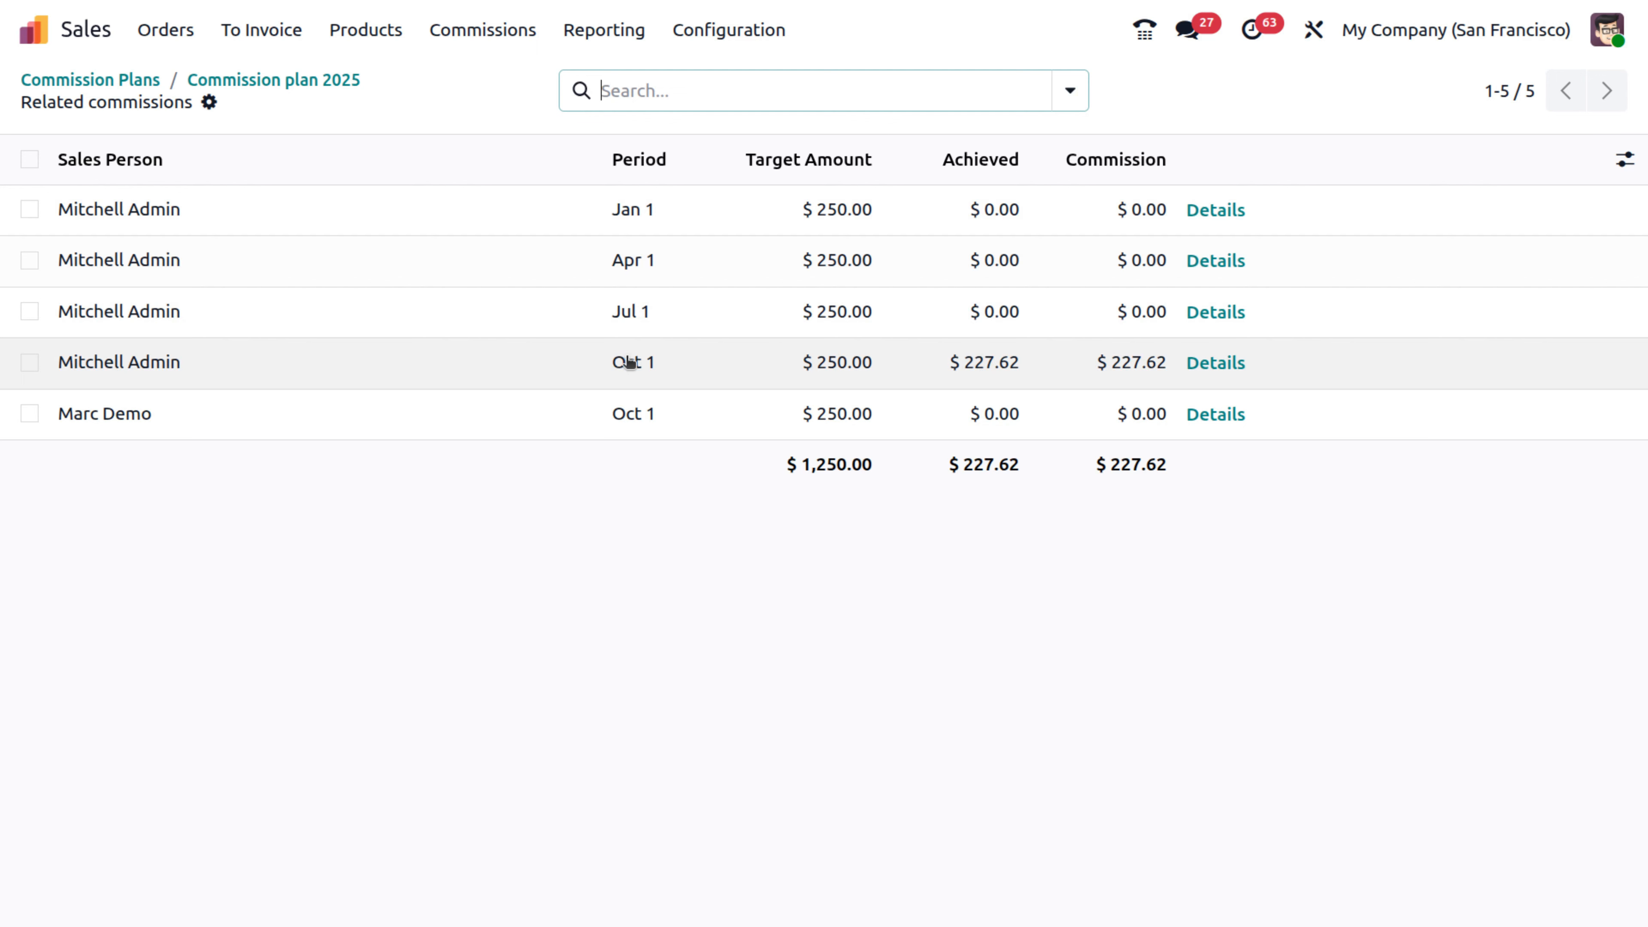
{"action": "left_click", "coordinate": [164, 31]}
{"action": "left_click", "coordinate": [189, 83]}
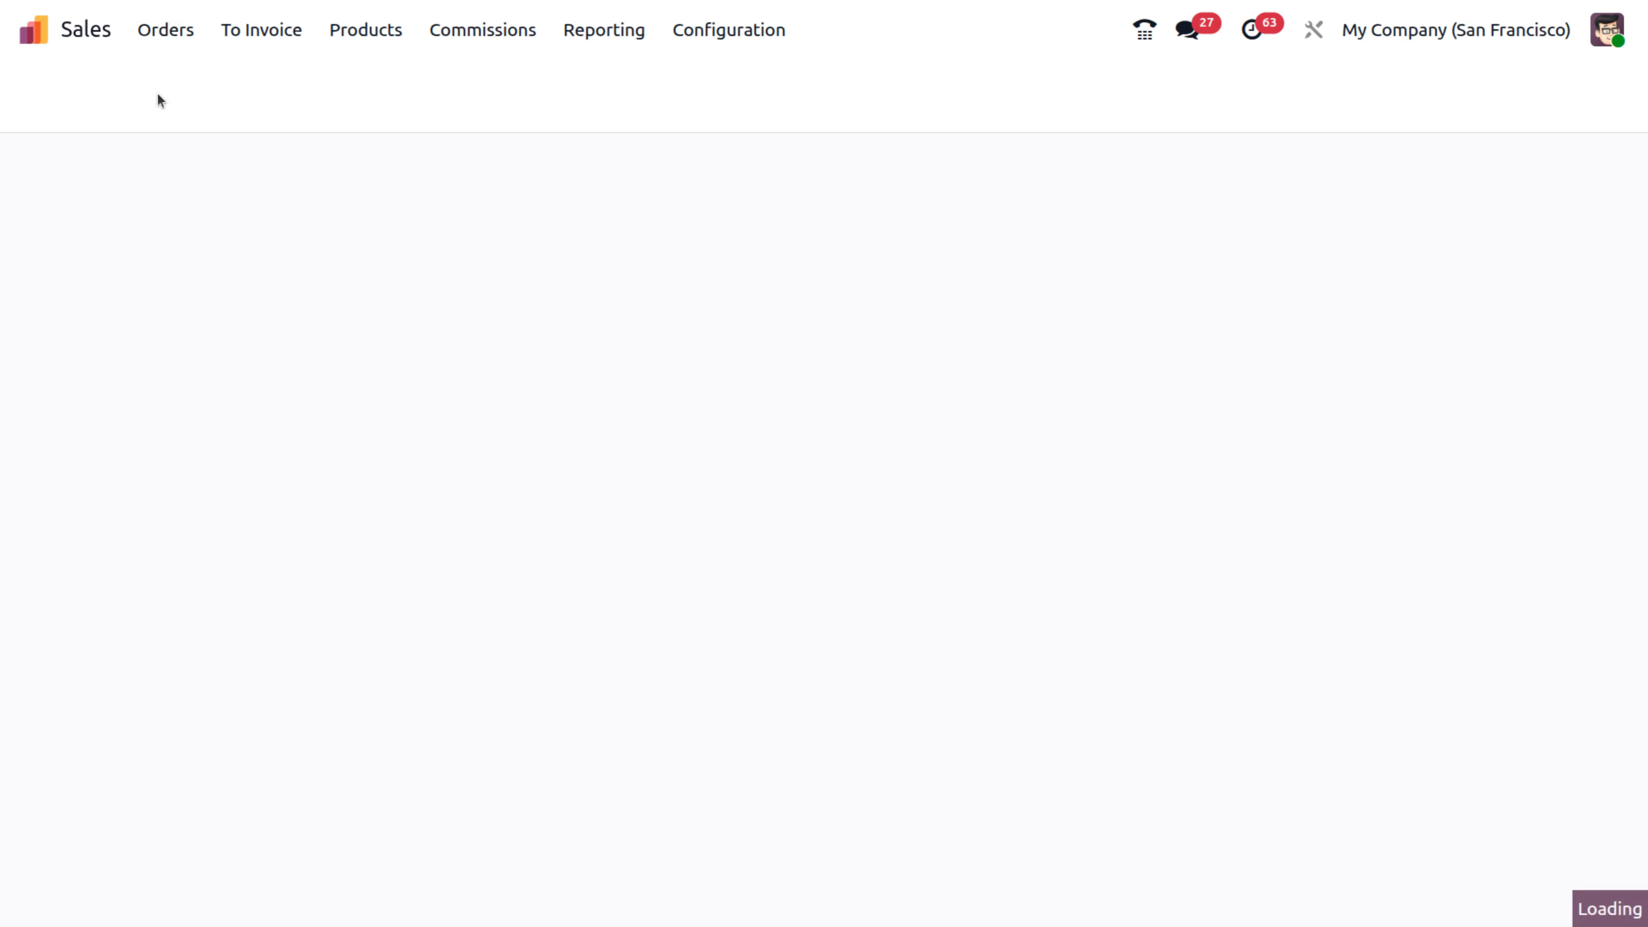
- Start a new quotation for the YourCompany contact
{"action": "left_click", "coordinate": [57, 89]}
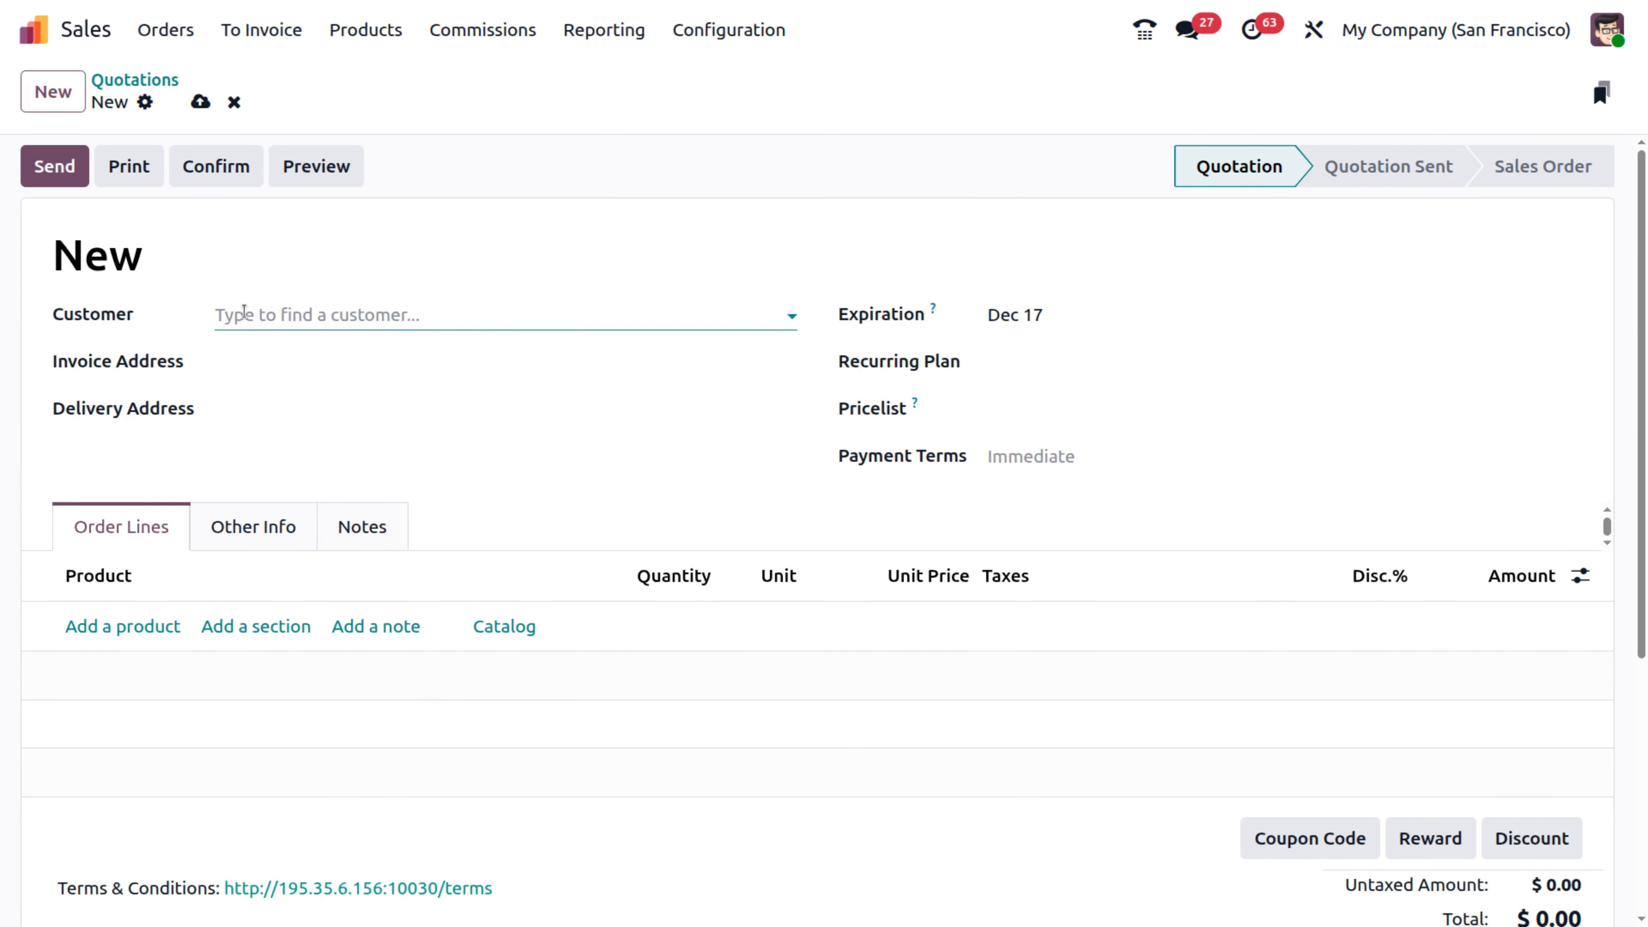
{"action": "left_click", "coordinate": [244, 313]}
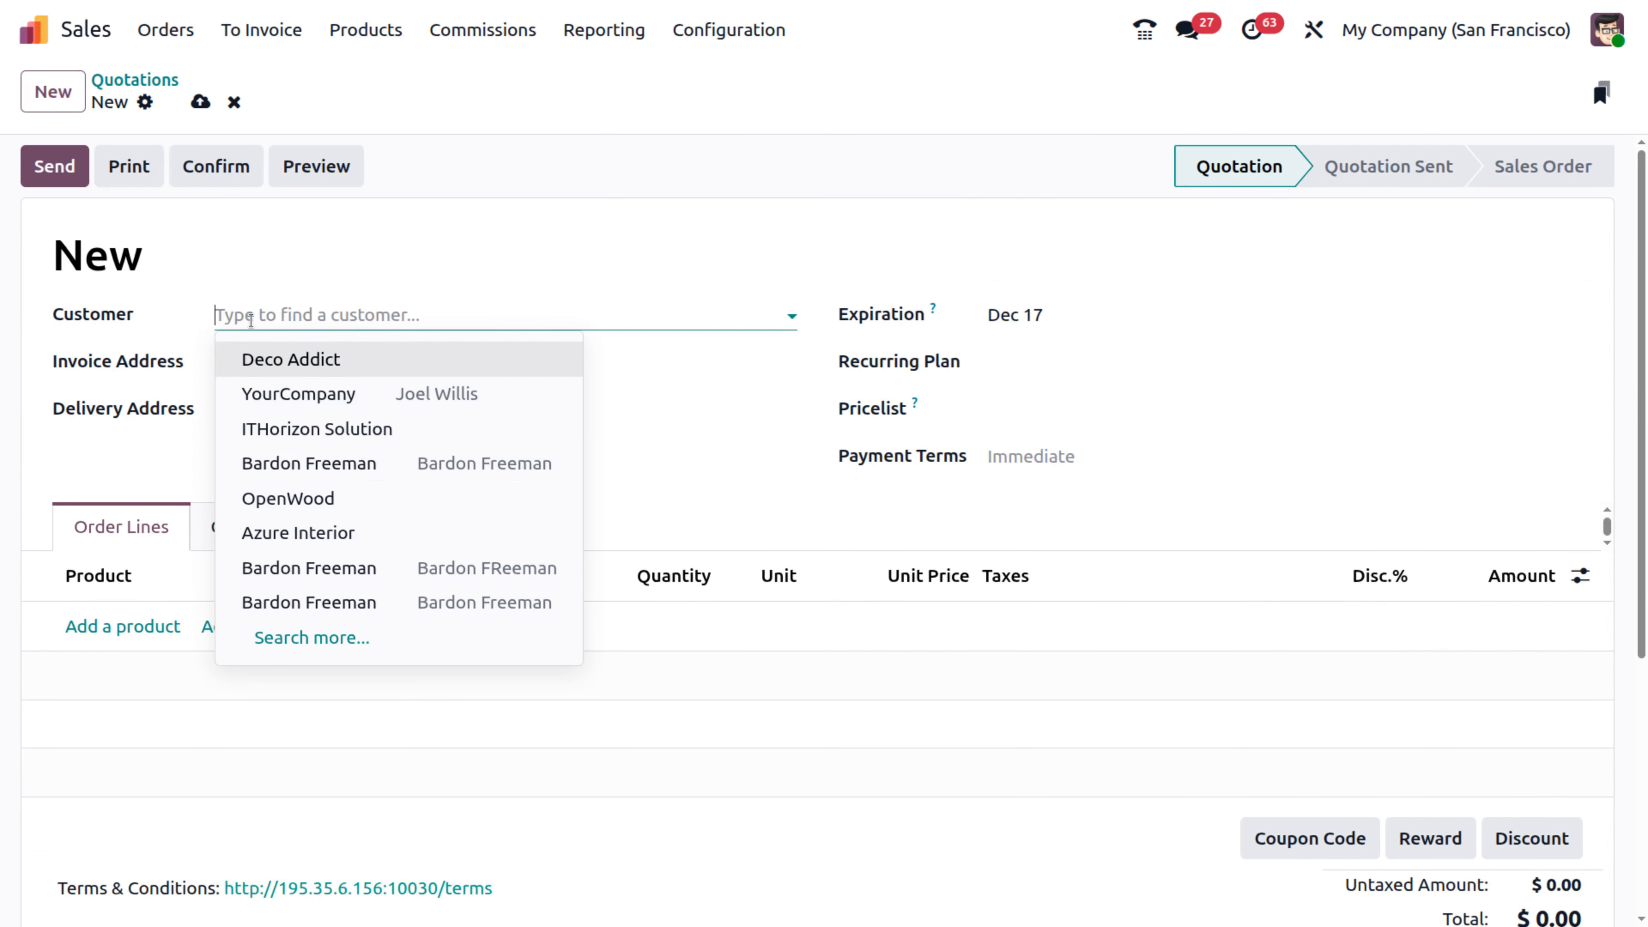
{"action": "left_click", "coordinate": [308, 394]}
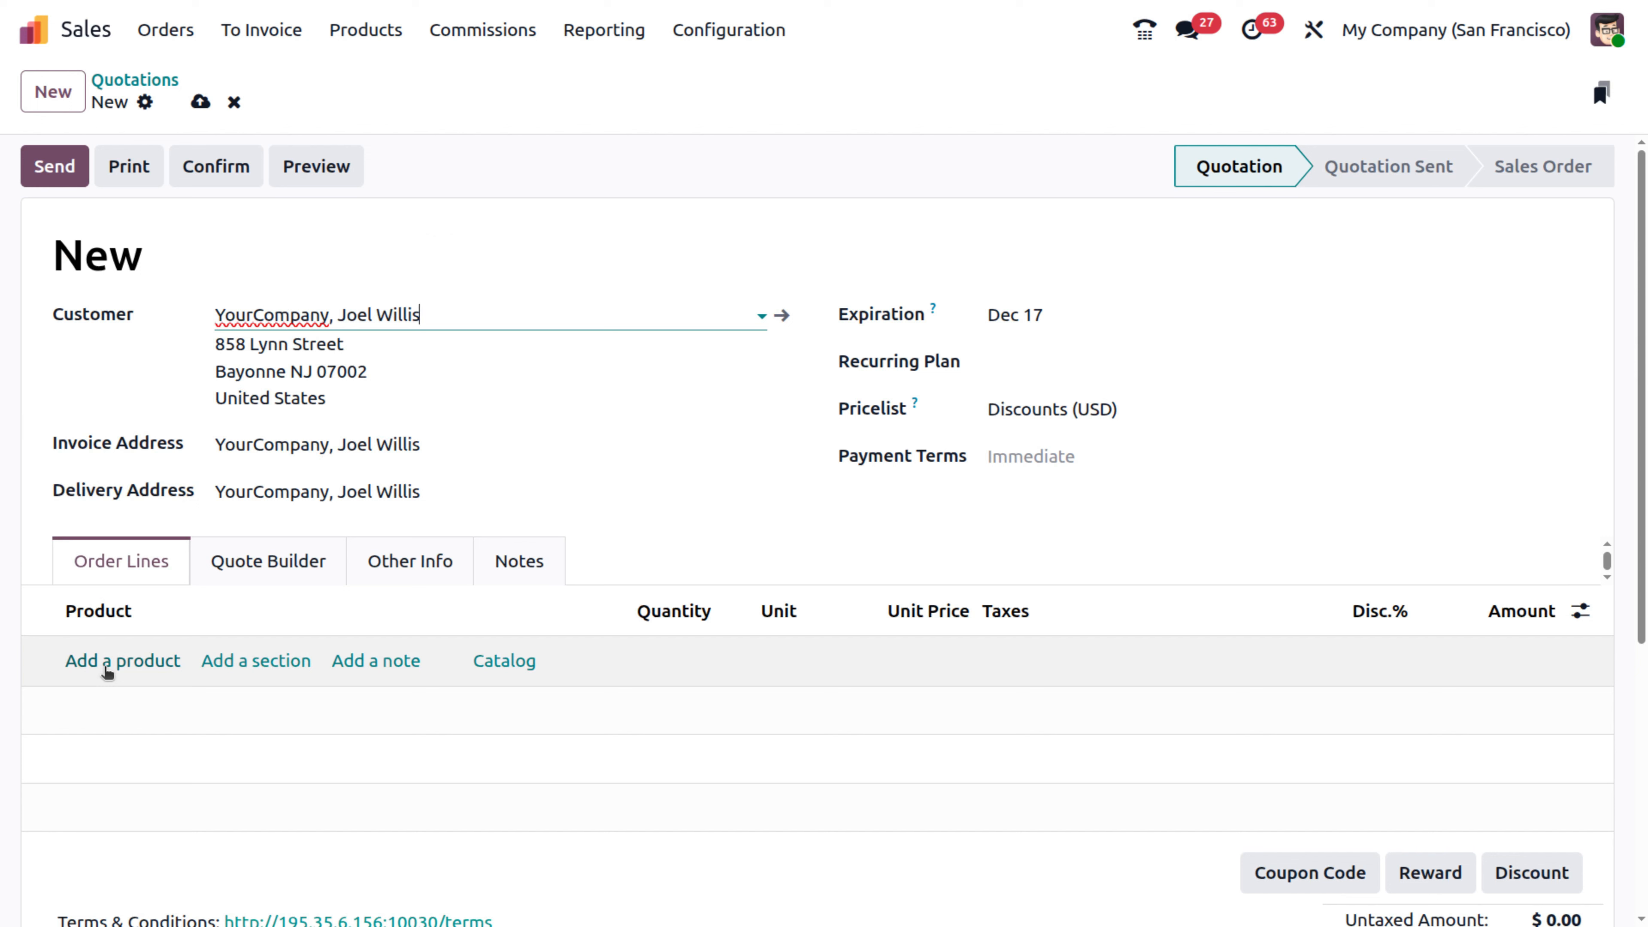
- Add 10 Black embroidered t-shirts in size S and confirm the order as S00083
{"action": "left_click", "coordinate": [107, 669]}
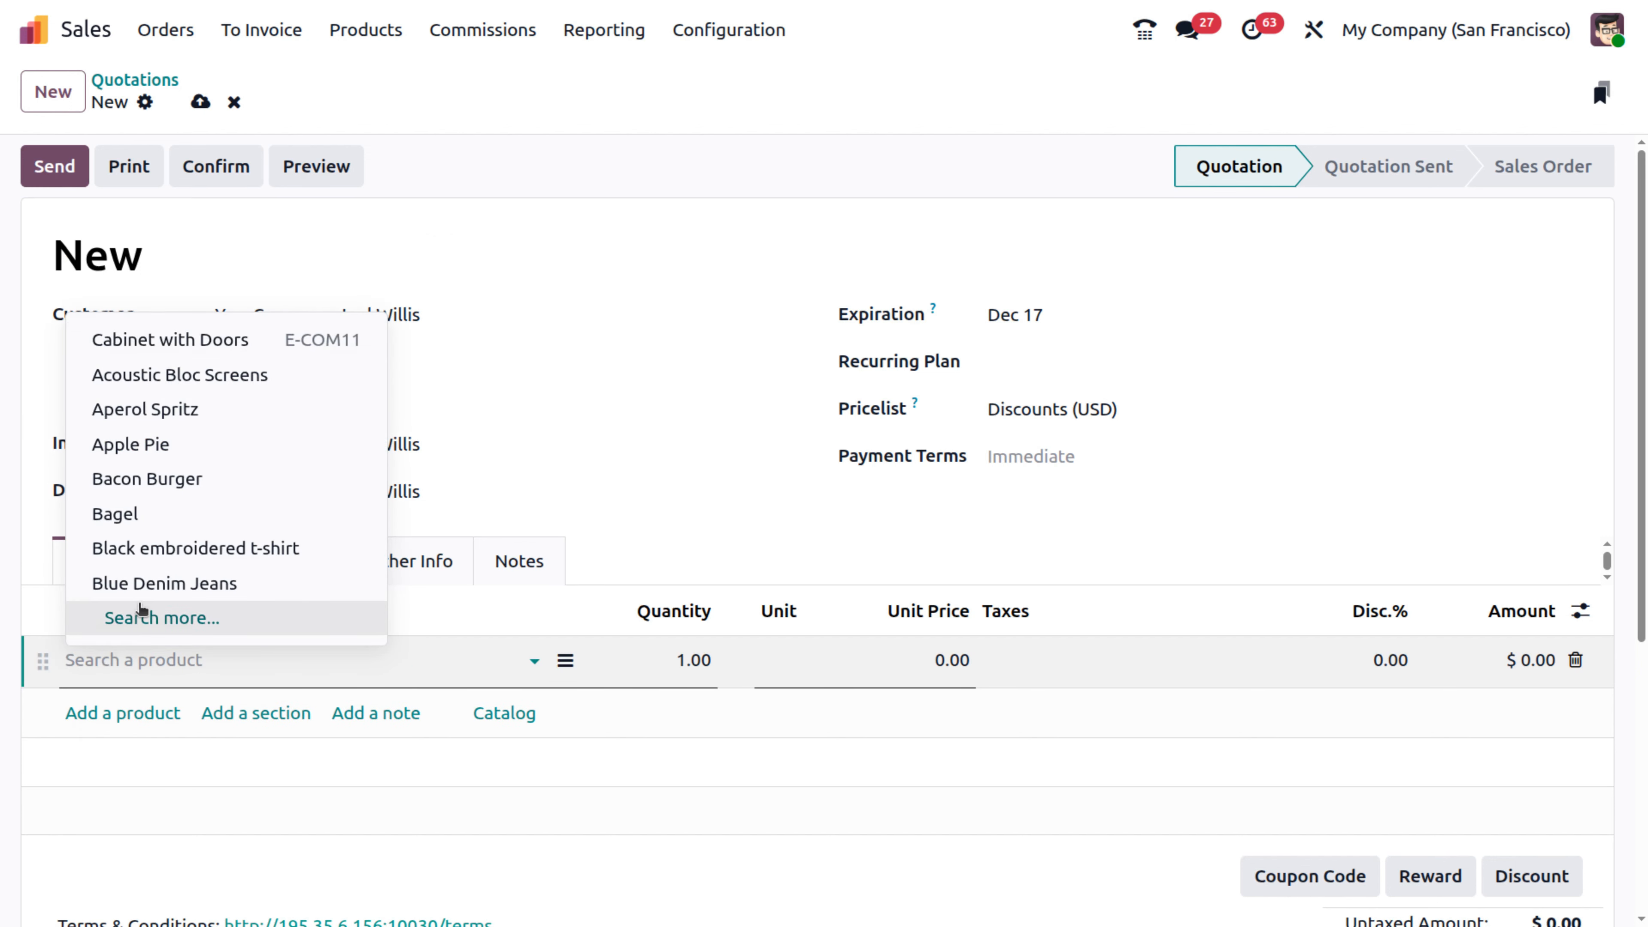
{"action": "left_click", "coordinate": [202, 558]}
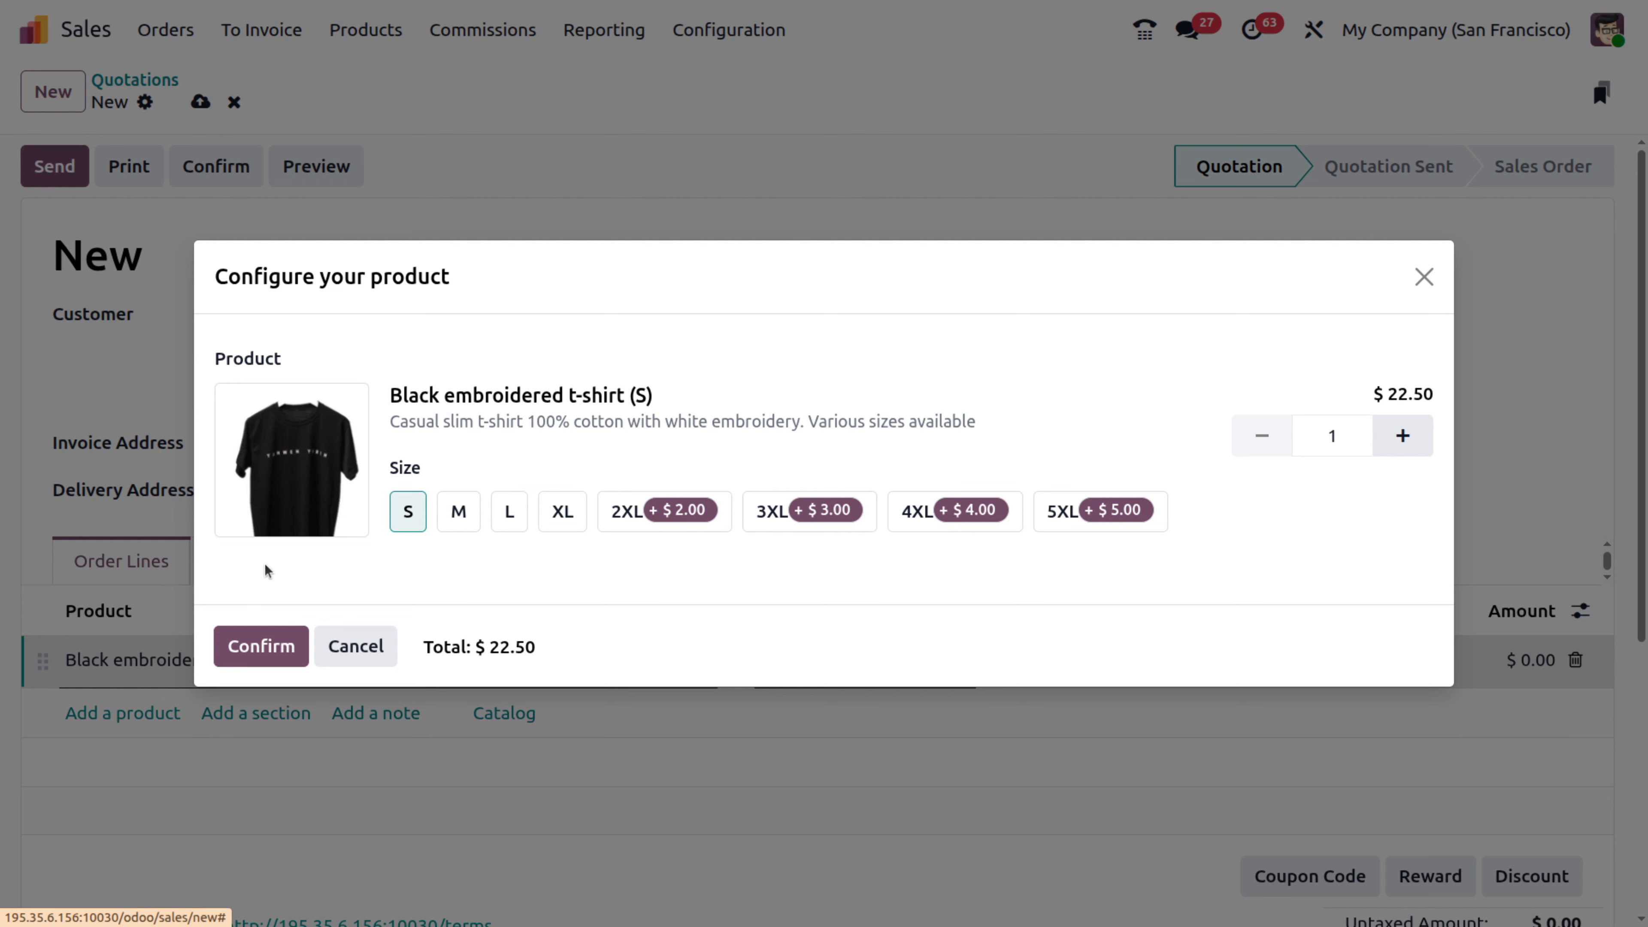
{"action": "left_click", "coordinate": [284, 644]}
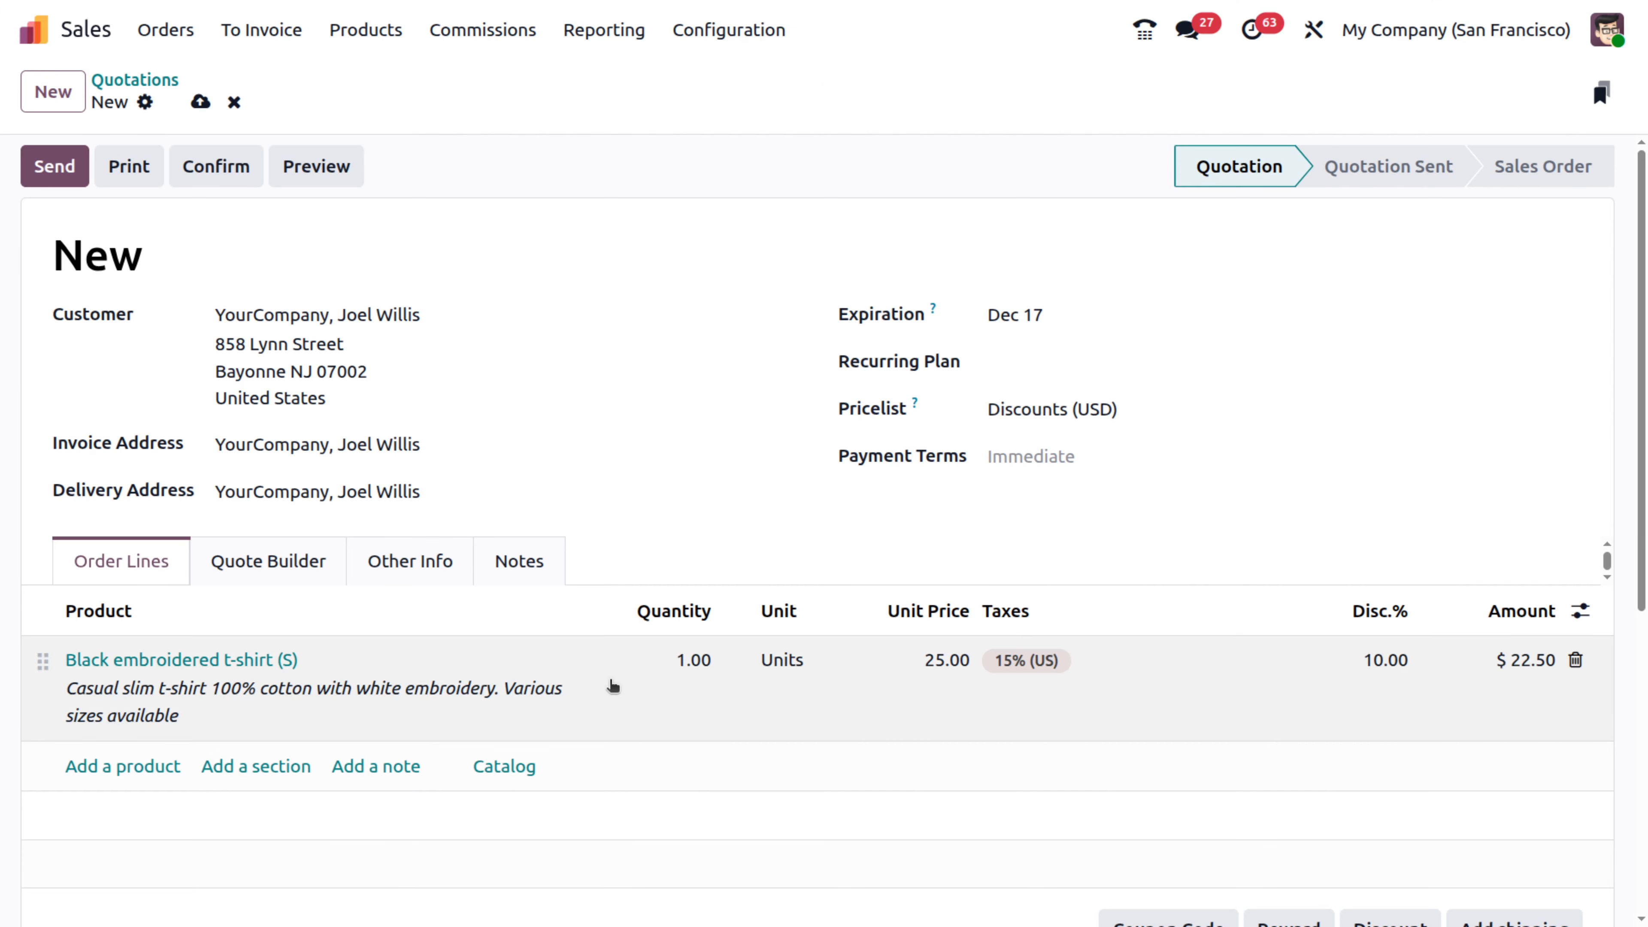
{"action": "left_click", "coordinate": [699, 661]}
{"action": "type", "text": "1"}
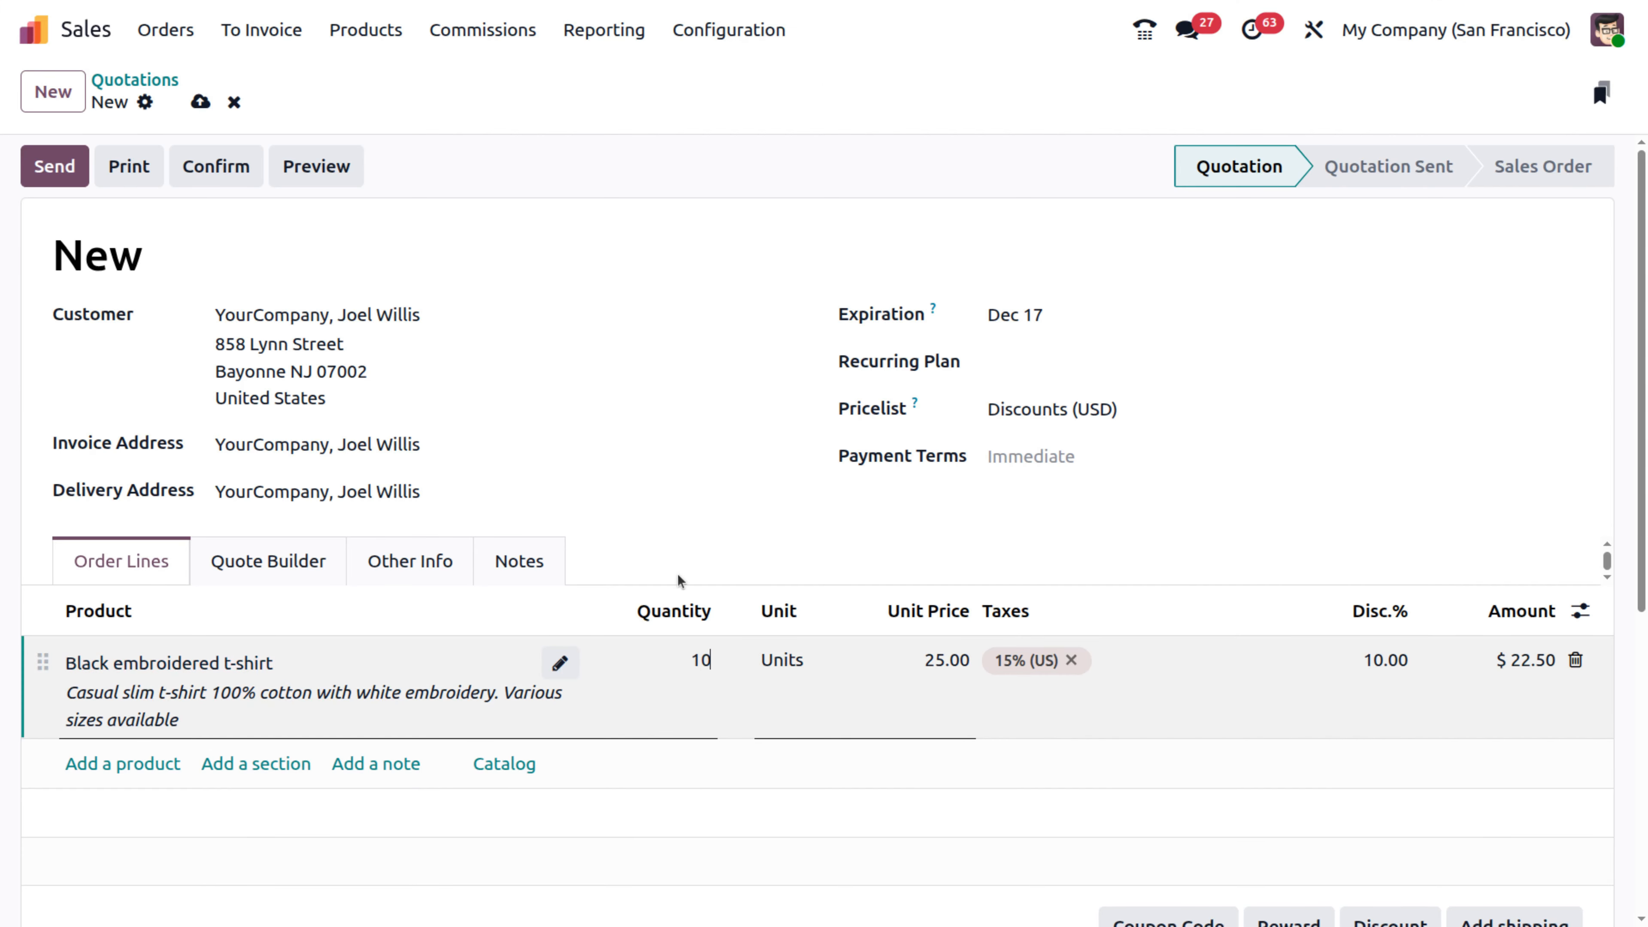
{"action": "left_click", "coordinate": [704, 213]}
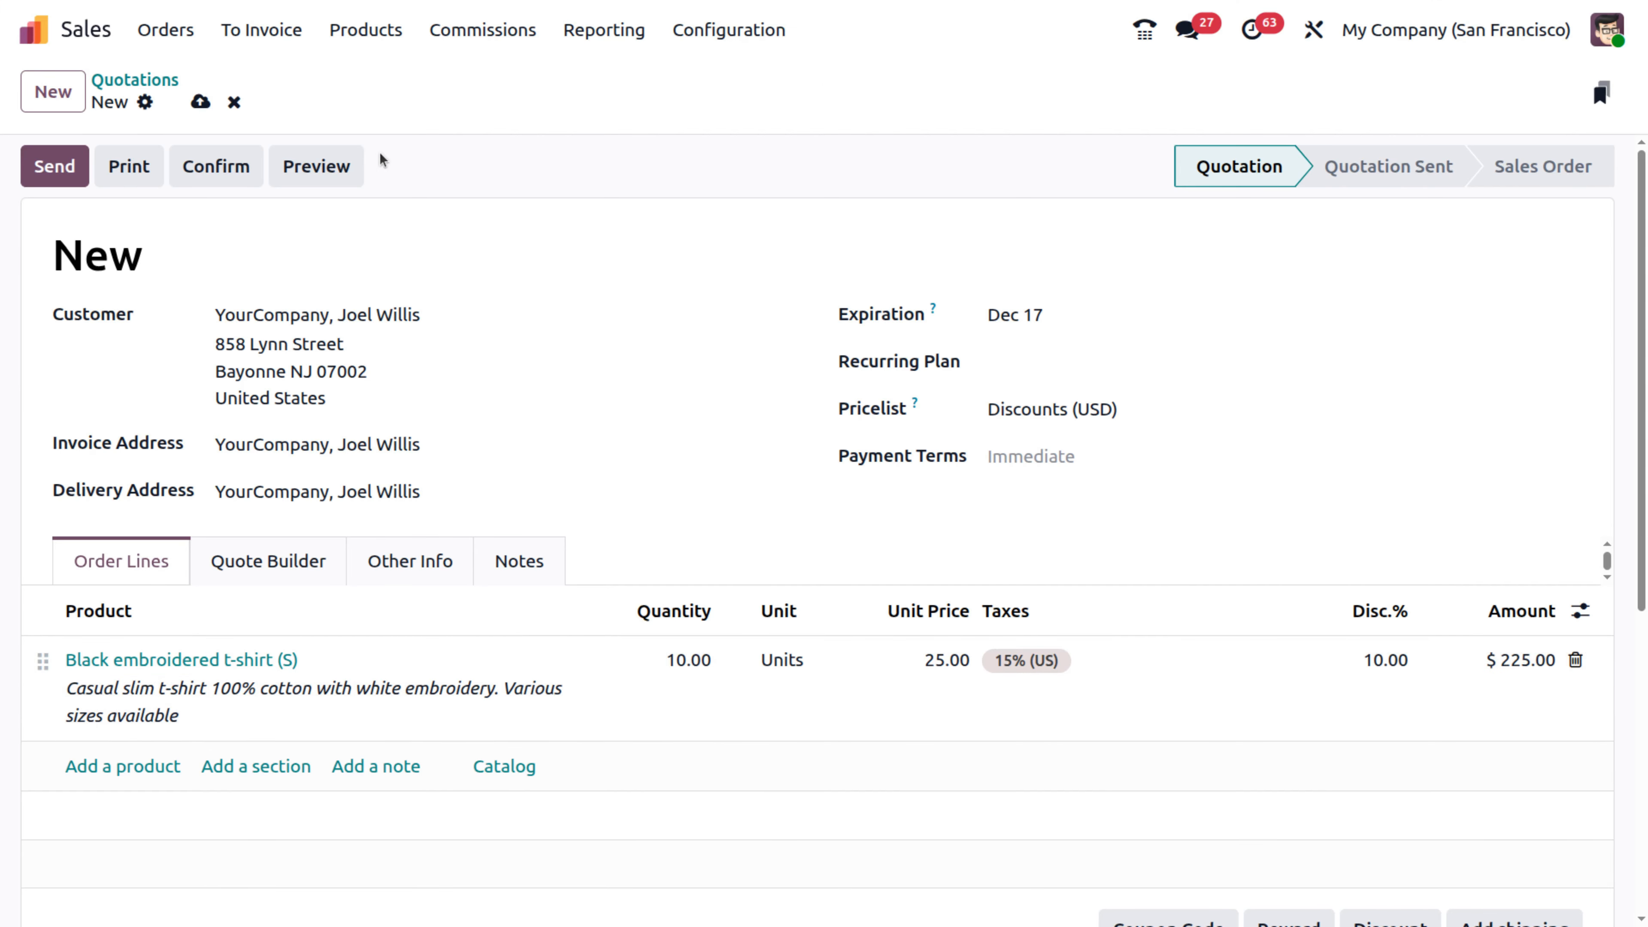
{"action": "left_click", "coordinate": [209, 169]}
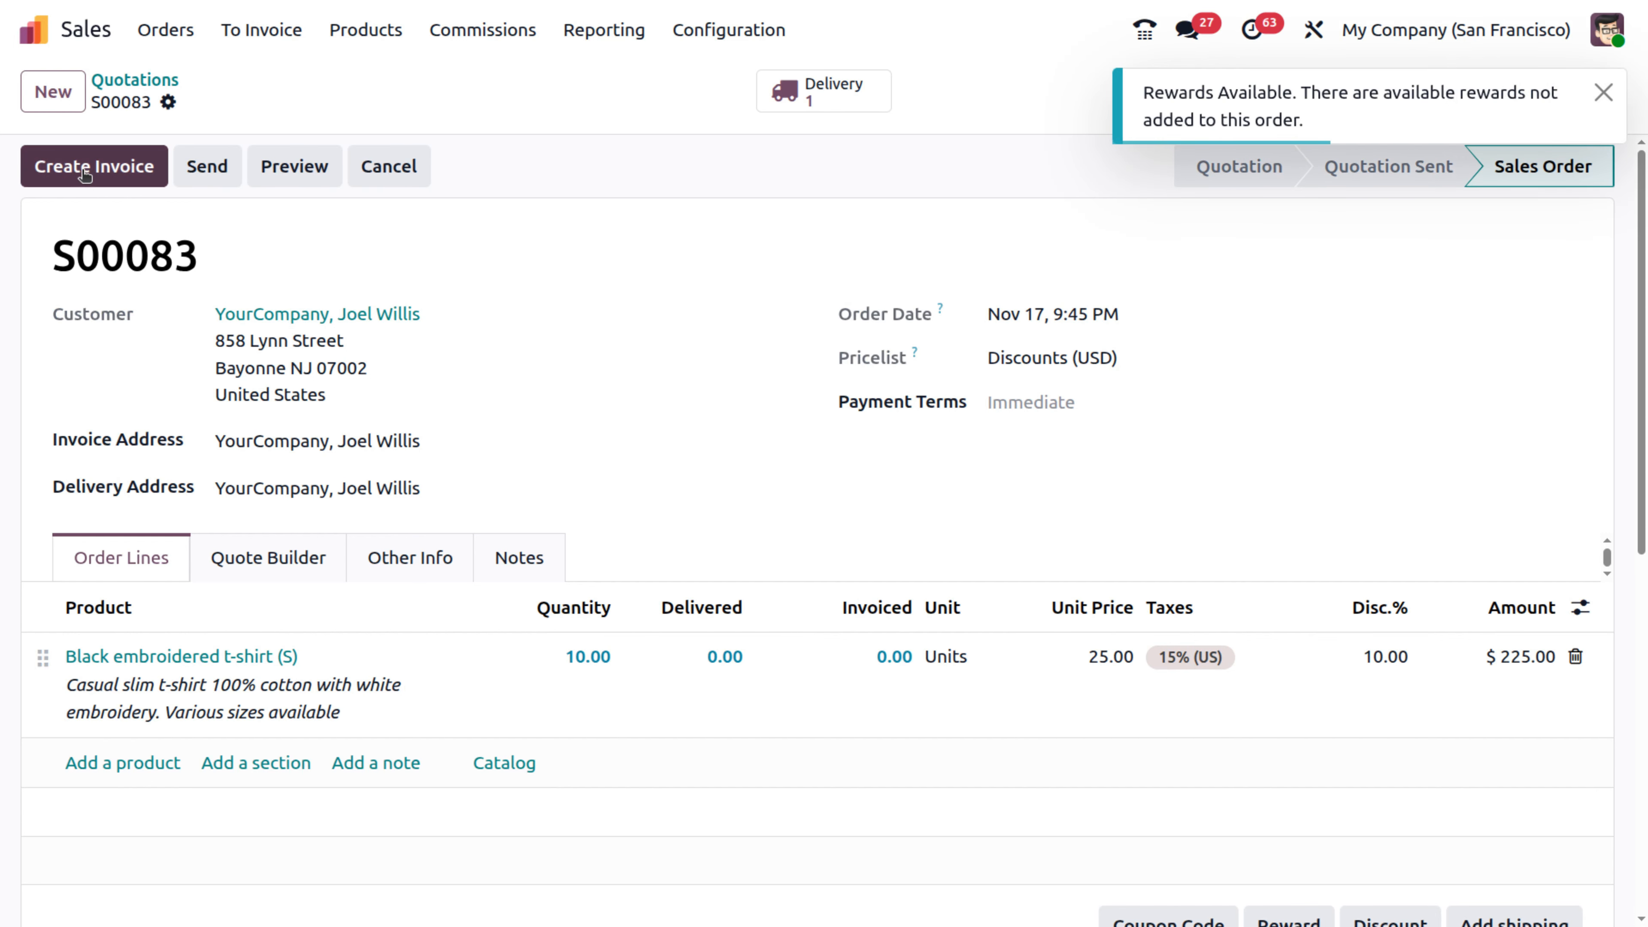
- After the incompatible tax error, remove the 15% (US) tax from the t-shirt line and save
{"action": "left_click", "coordinate": [84, 172]}
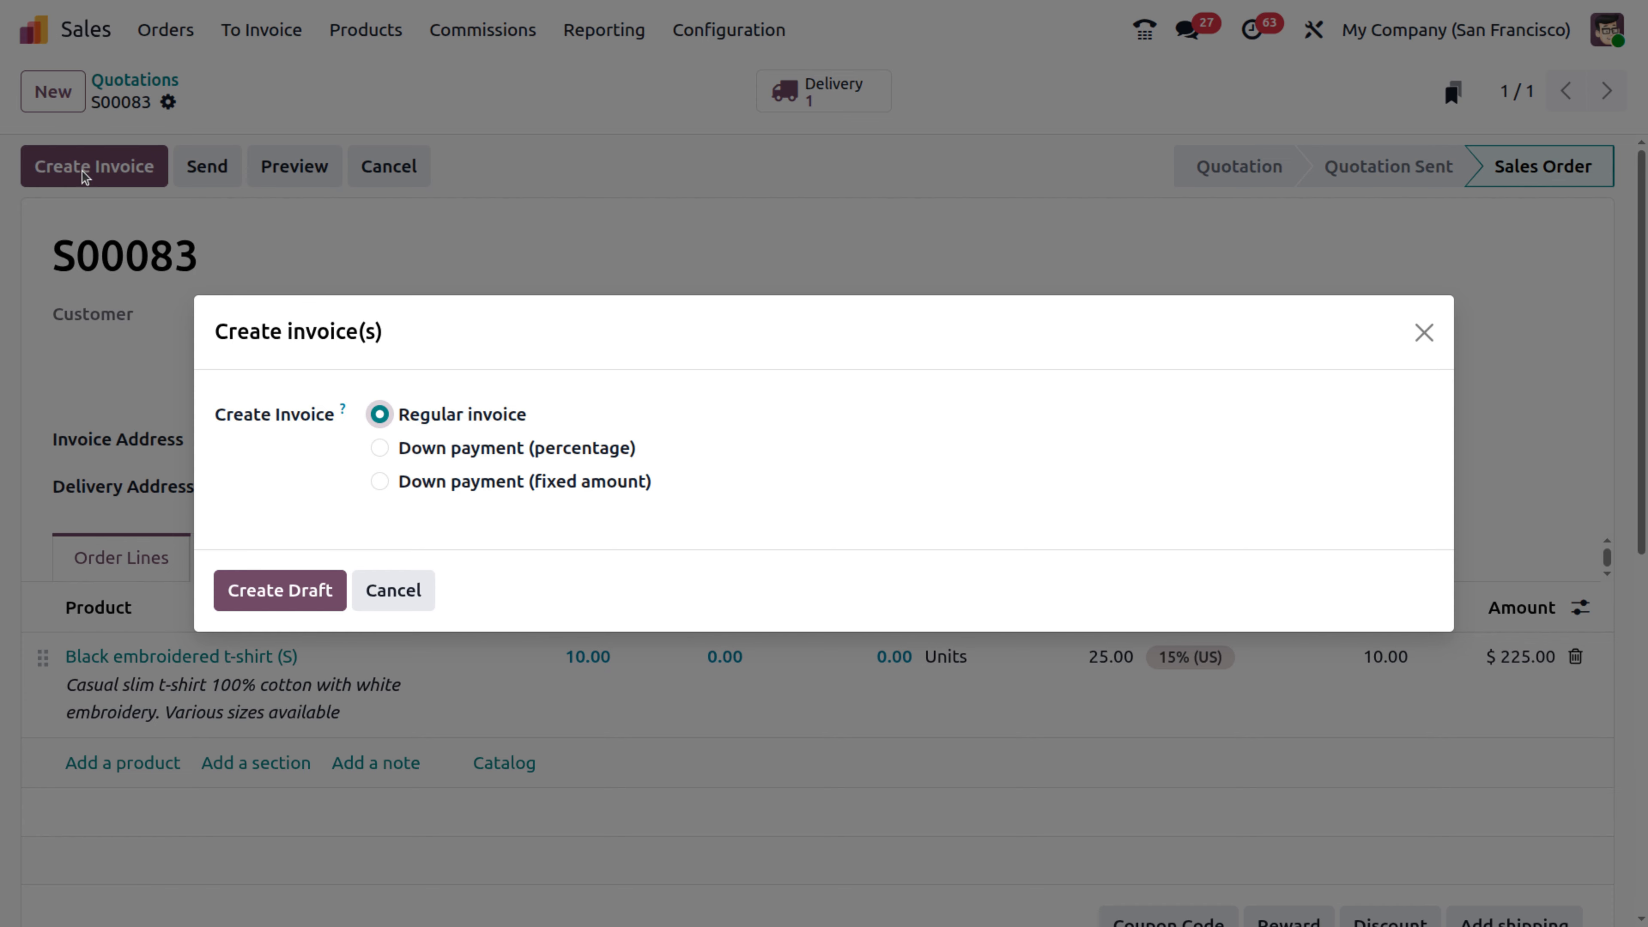
{"action": "left_click", "coordinate": [271, 584]}
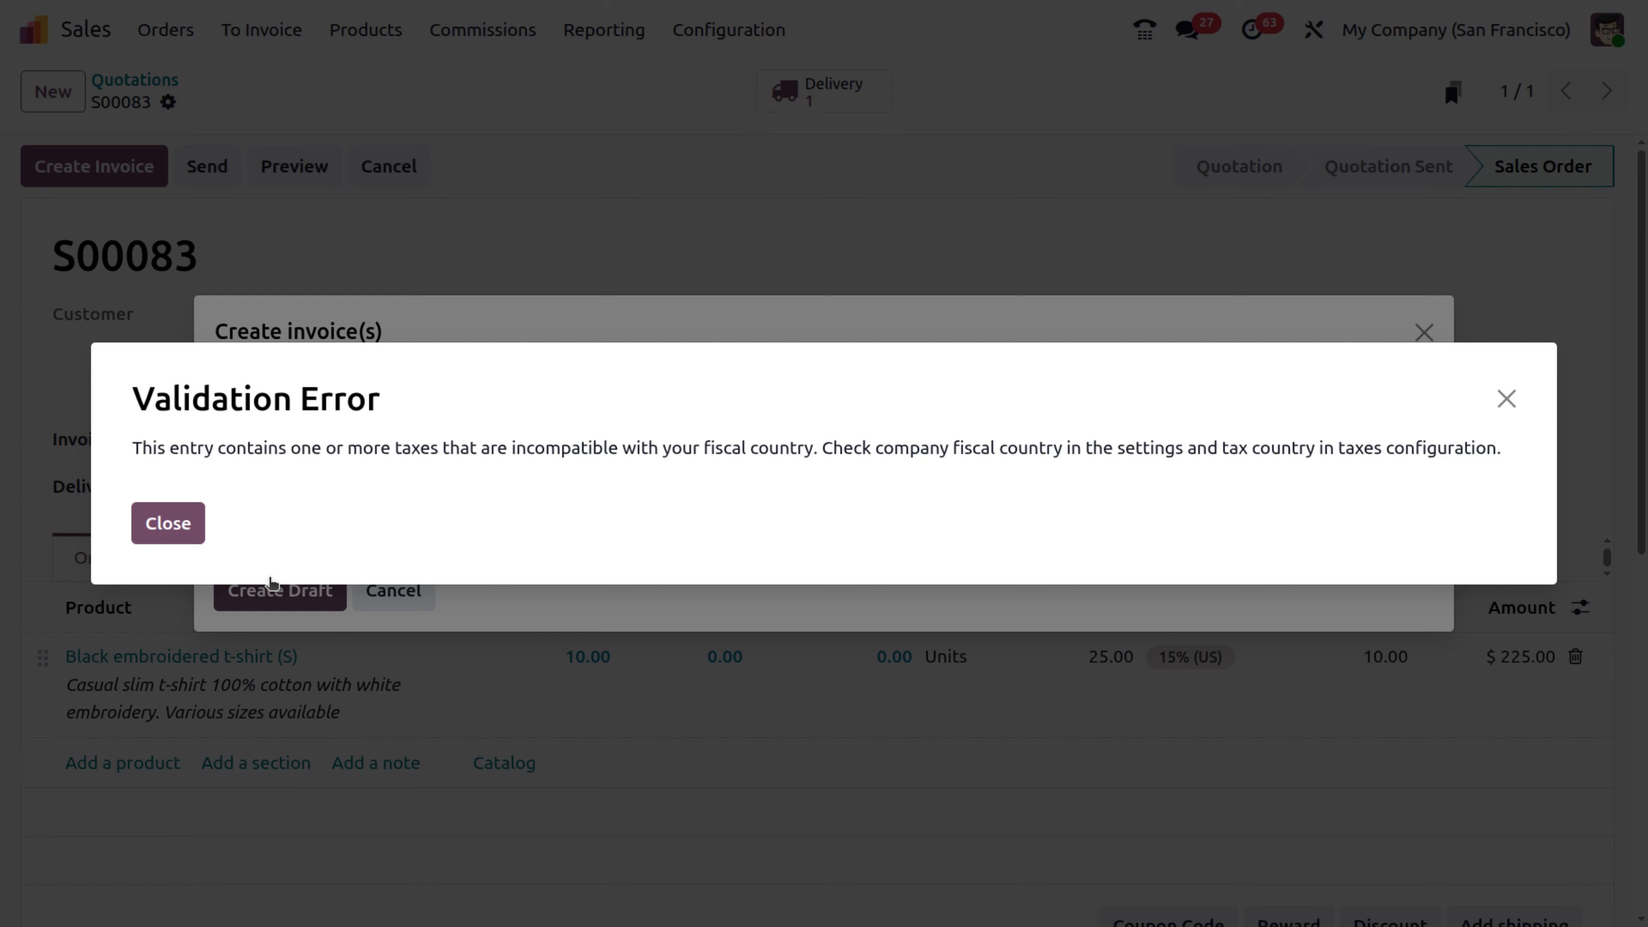
{"action": "left_click", "coordinate": [165, 534]}
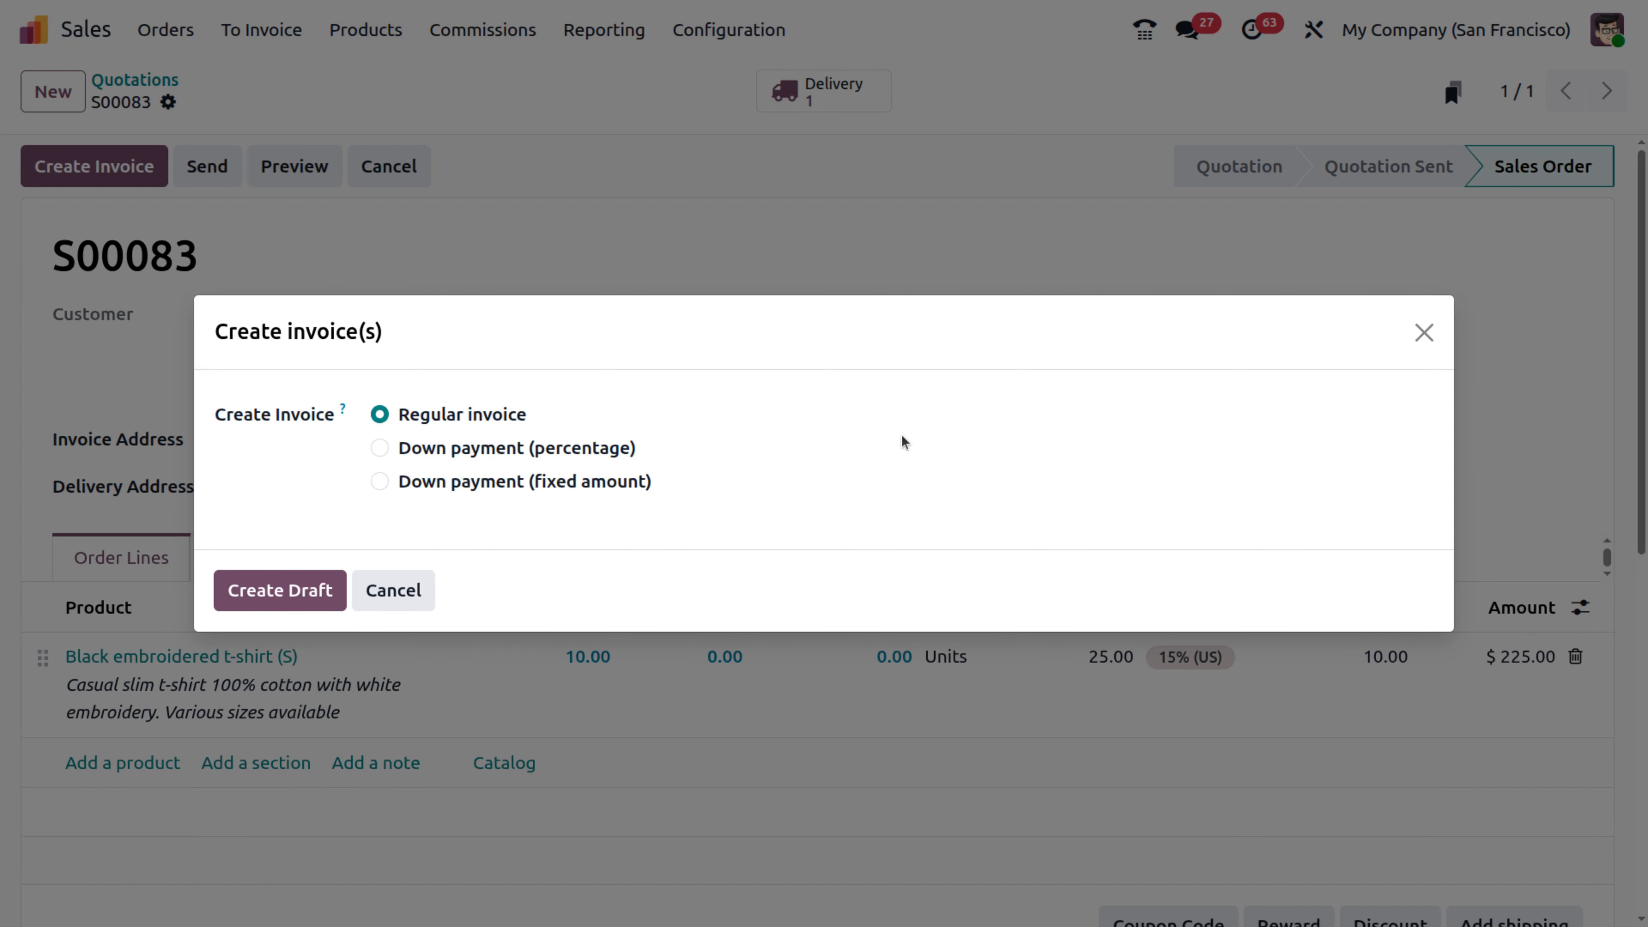
{"action": "left_click", "coordinate": [1424, 332]}
{"action": "left_click", "coordinate": [1211, 661]}
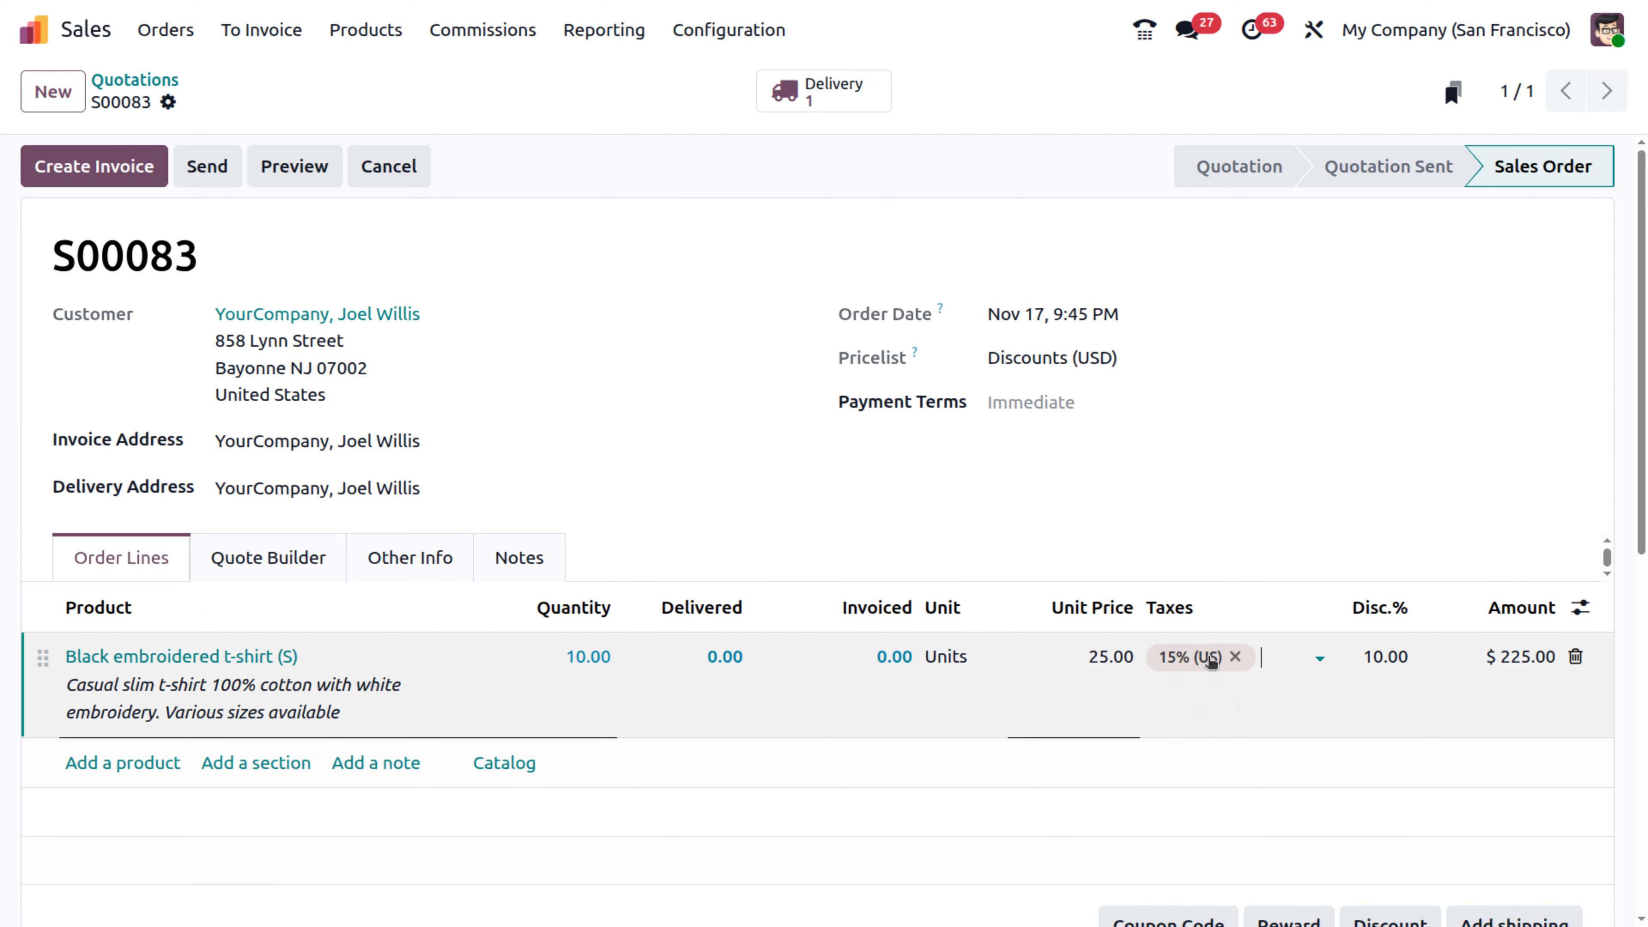
{"action": "left_click", "coordinate": [1240, 659]}
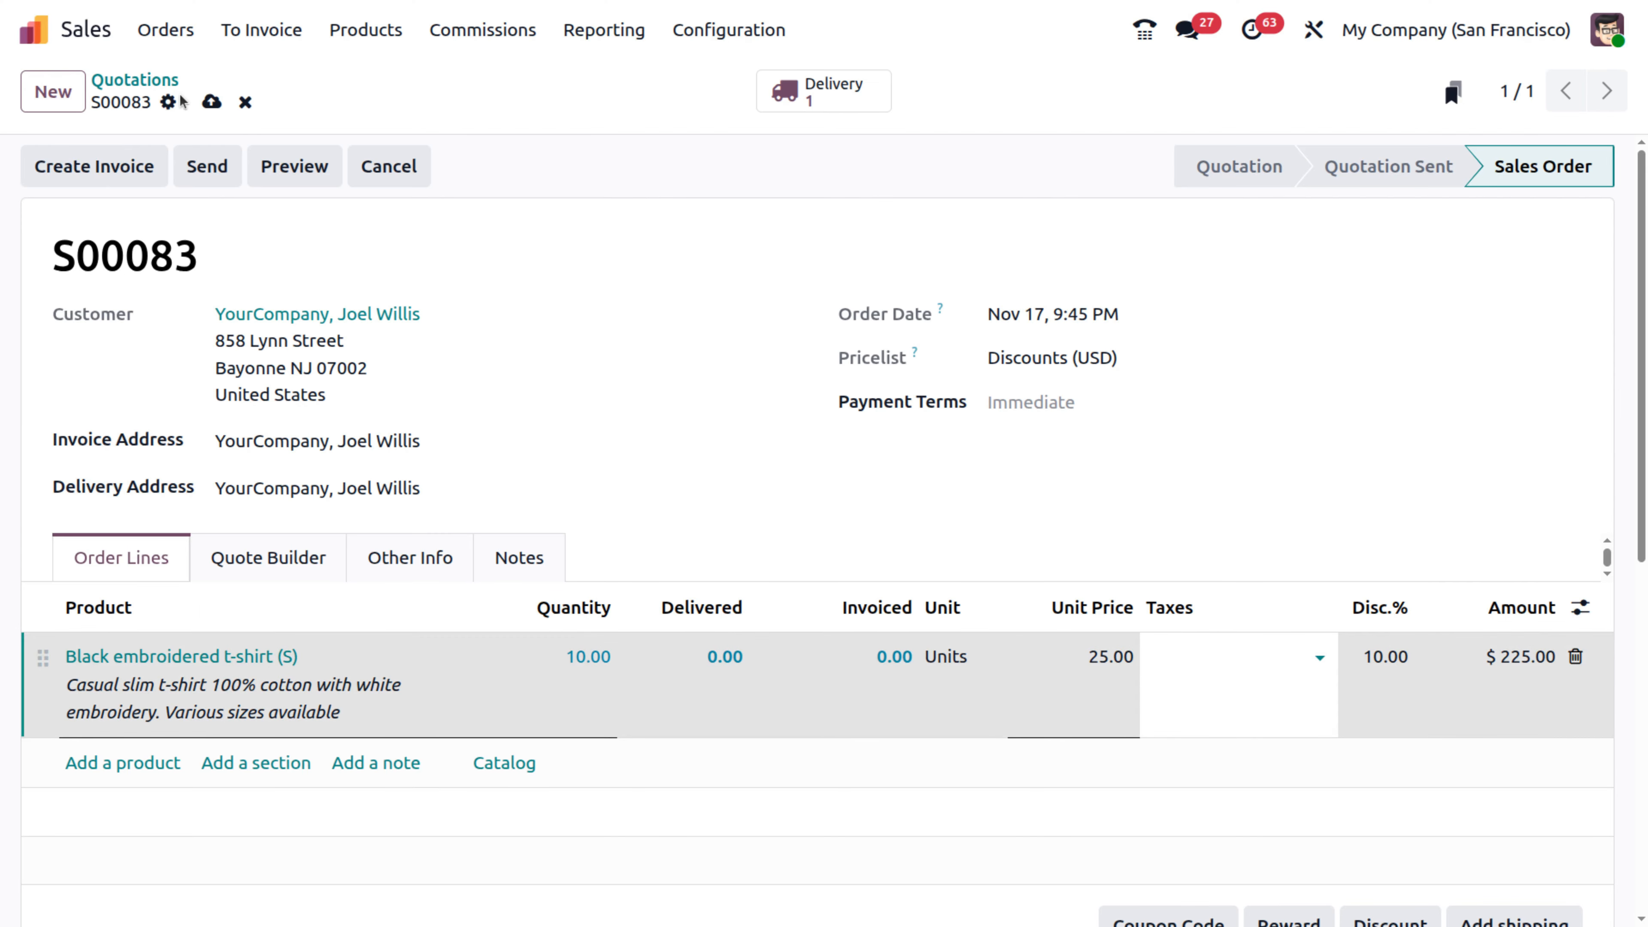
{"action": "left_click", "coordinate": [212, 102]}
- Create and post invoice INV/2025/00032 for order S00083 at $225.00
{"action": "left_click", "coordinate": [107, 166]}
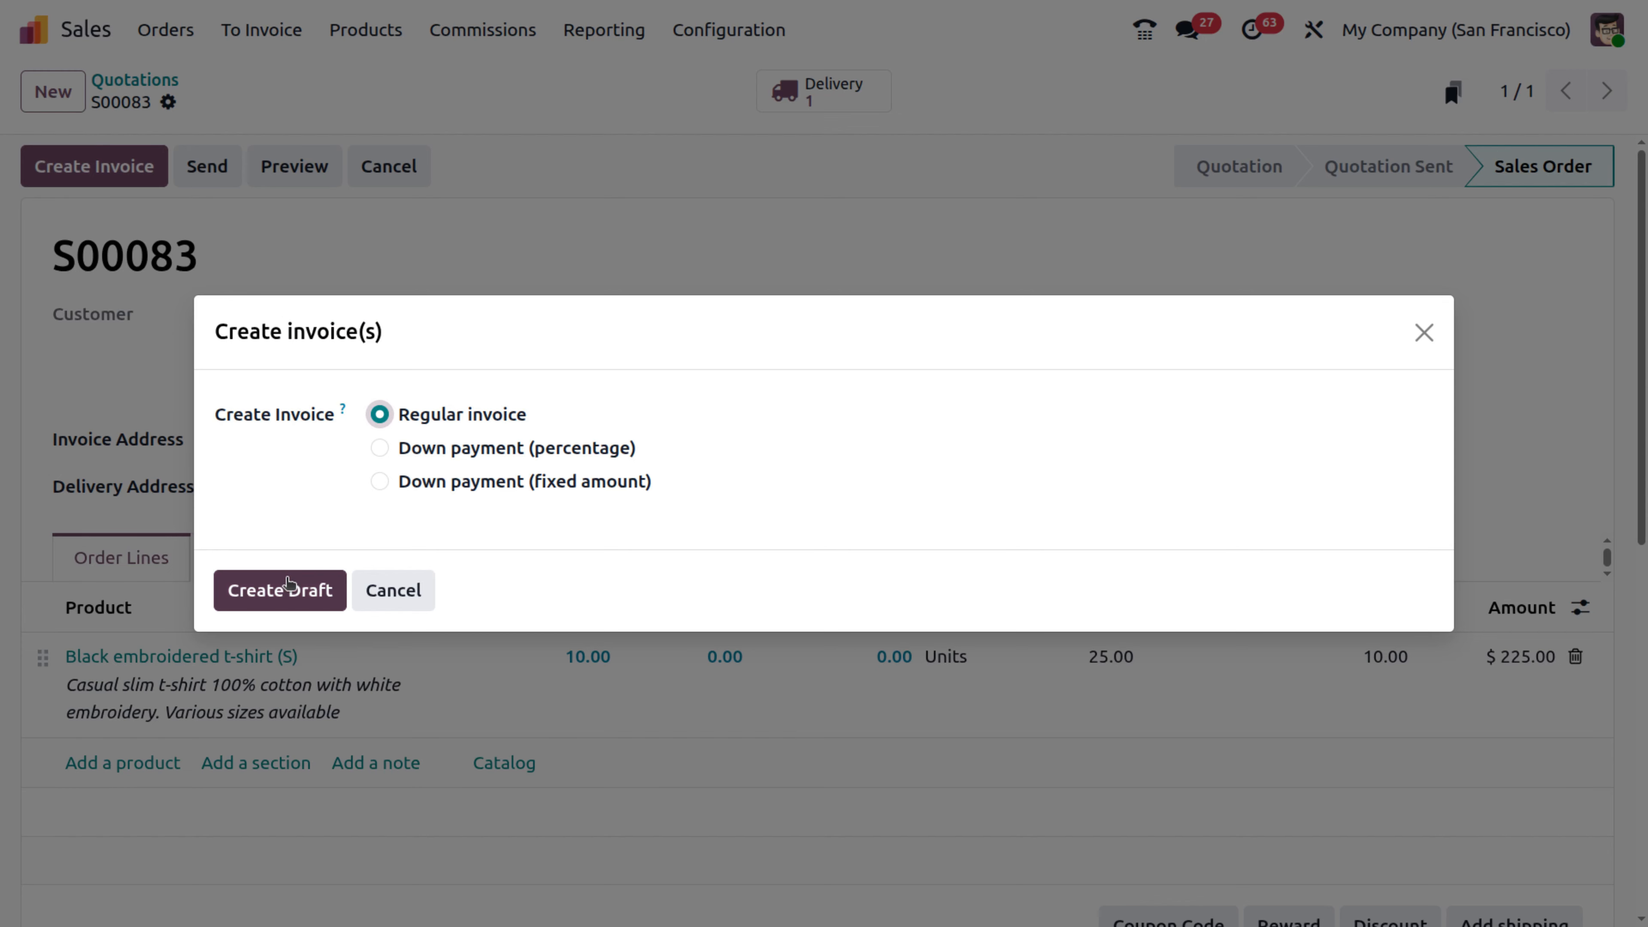
{"action": "left_click", "coordinate": [286, 581]}
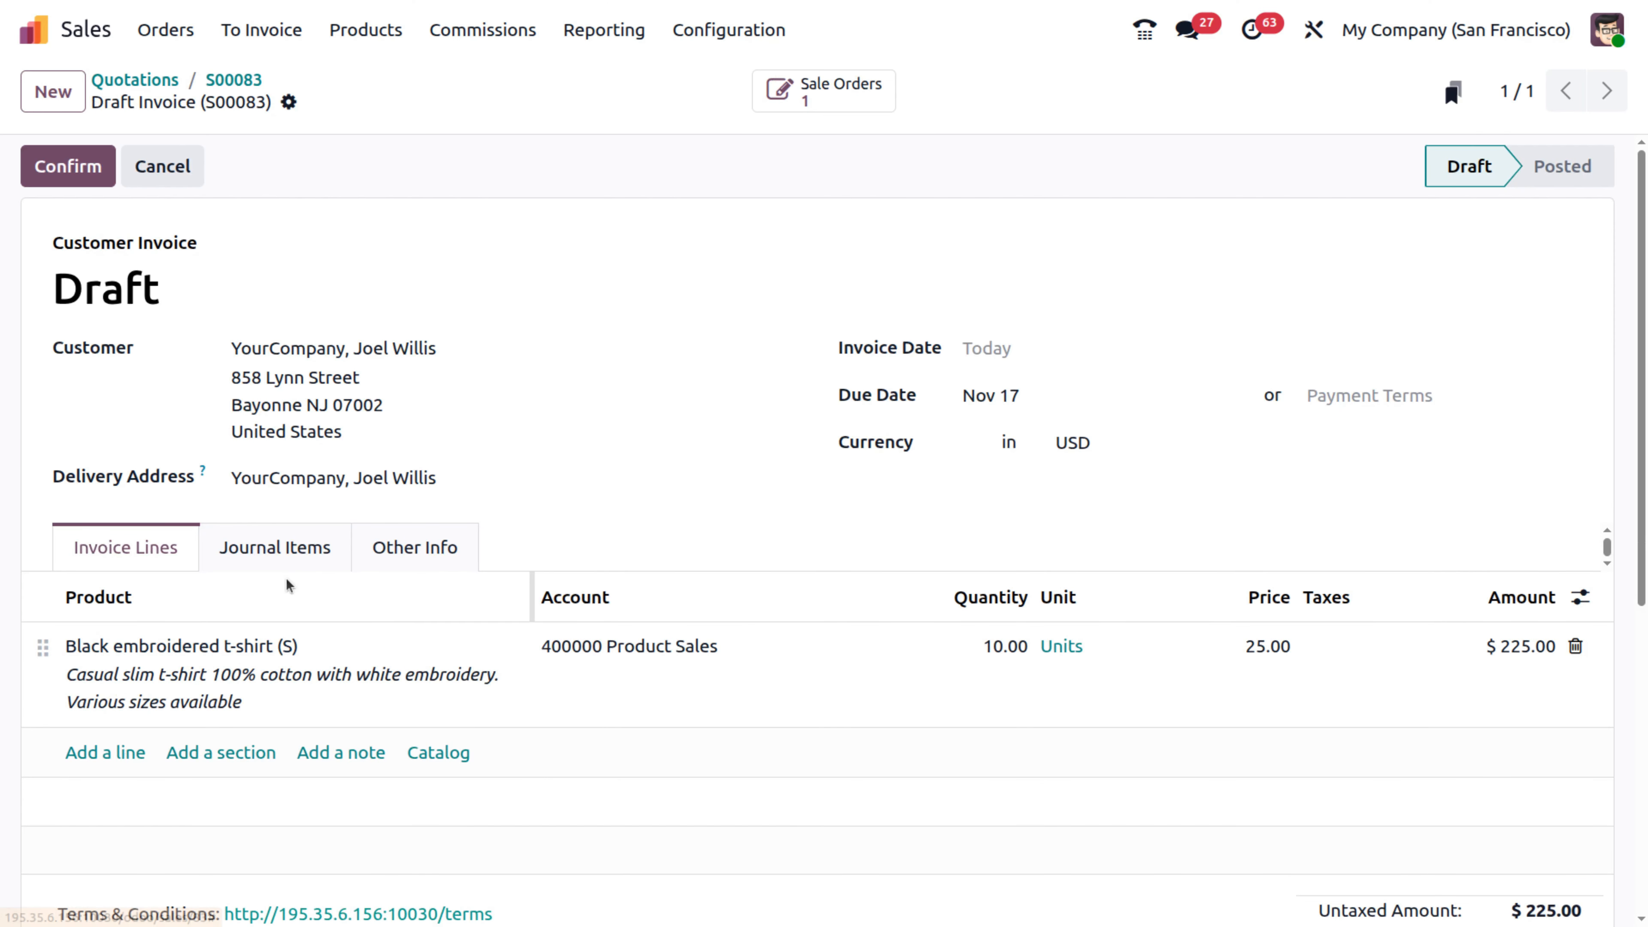
{"action": "left_click", "coordinate": [58, 167]}
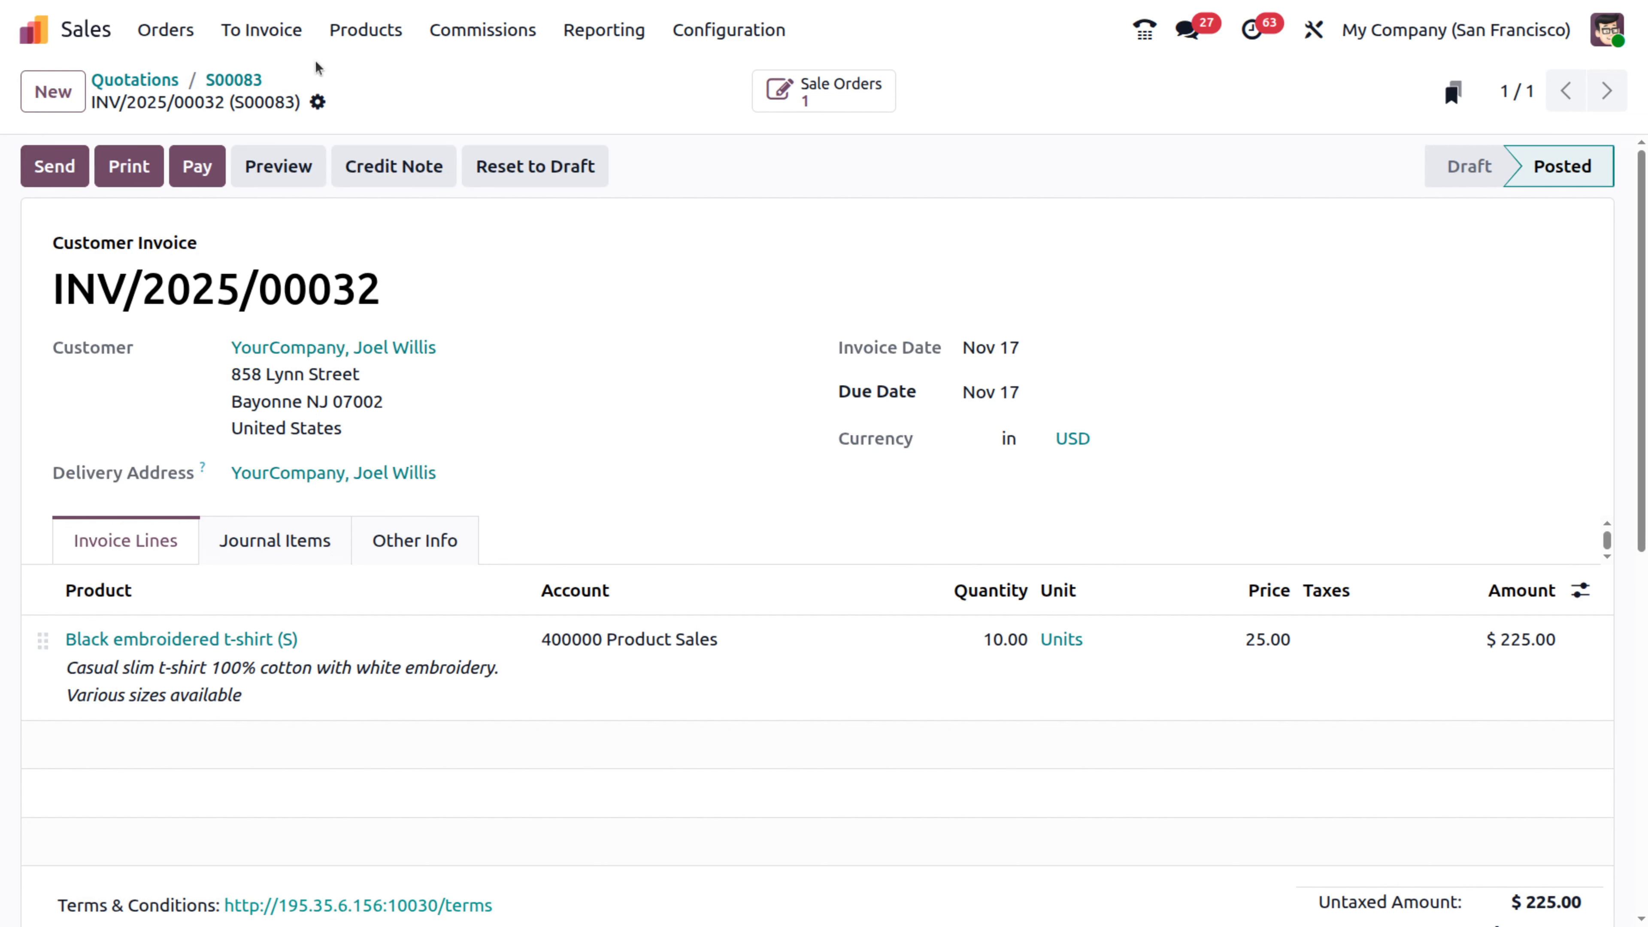
{"action": "left_click", "coordinate": [467, 32]}
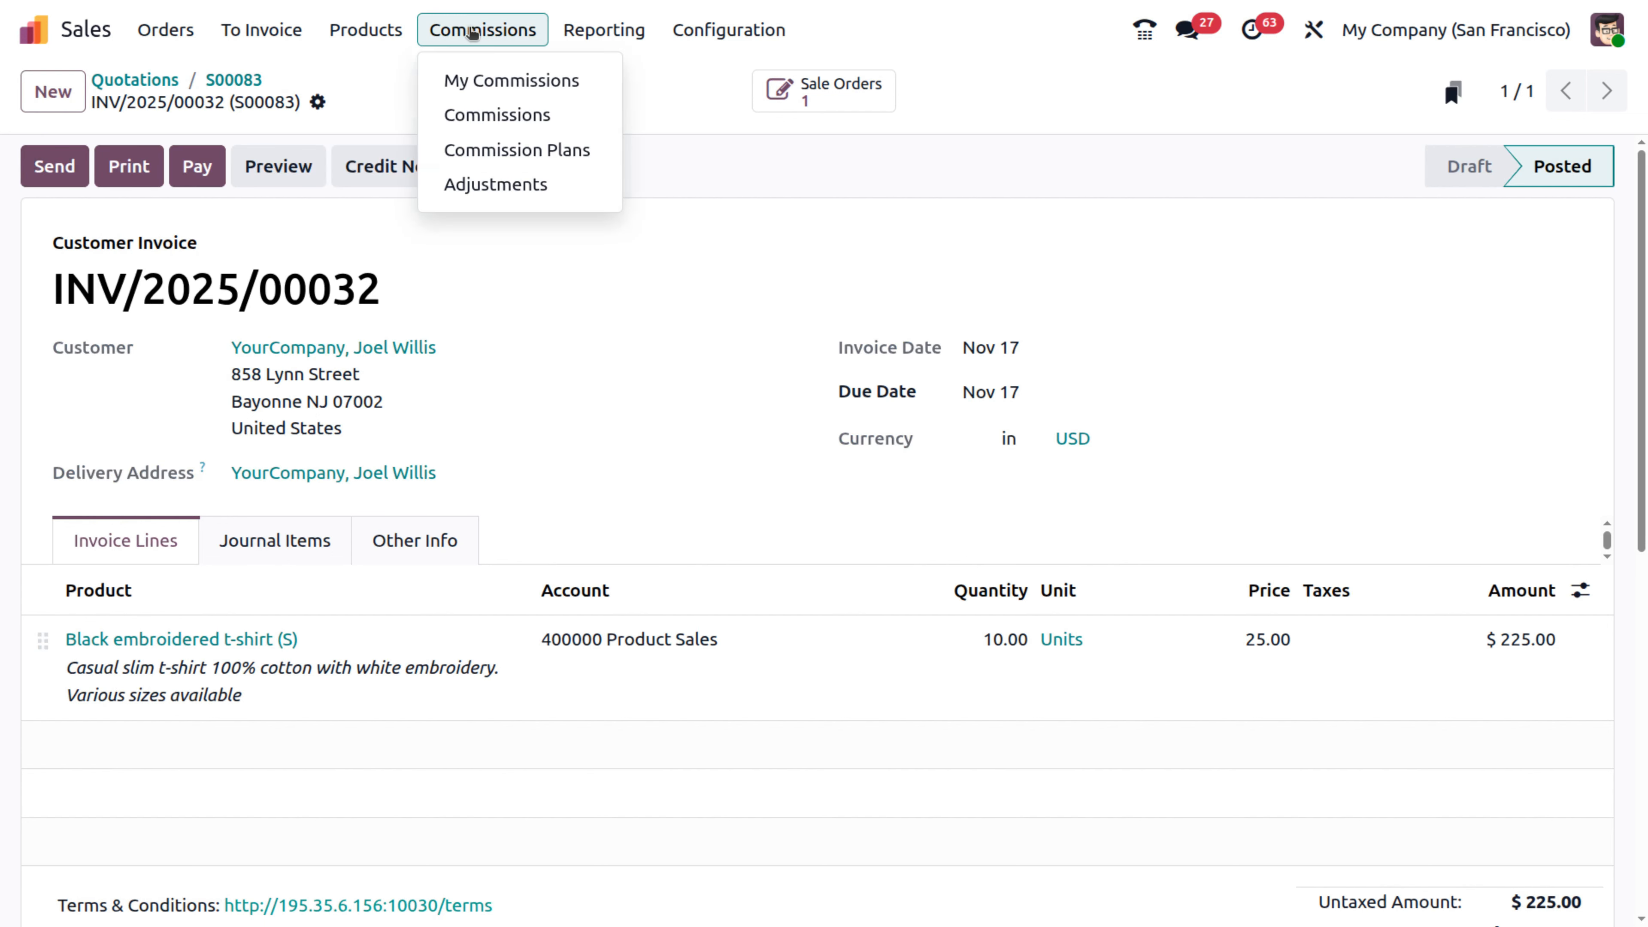
- Check Commission plan 2025's Oct 1 details show INV/2025/00032 earning $11.25, then open that invoice
{"action": "left_click", "coordinate": [511, 156]}
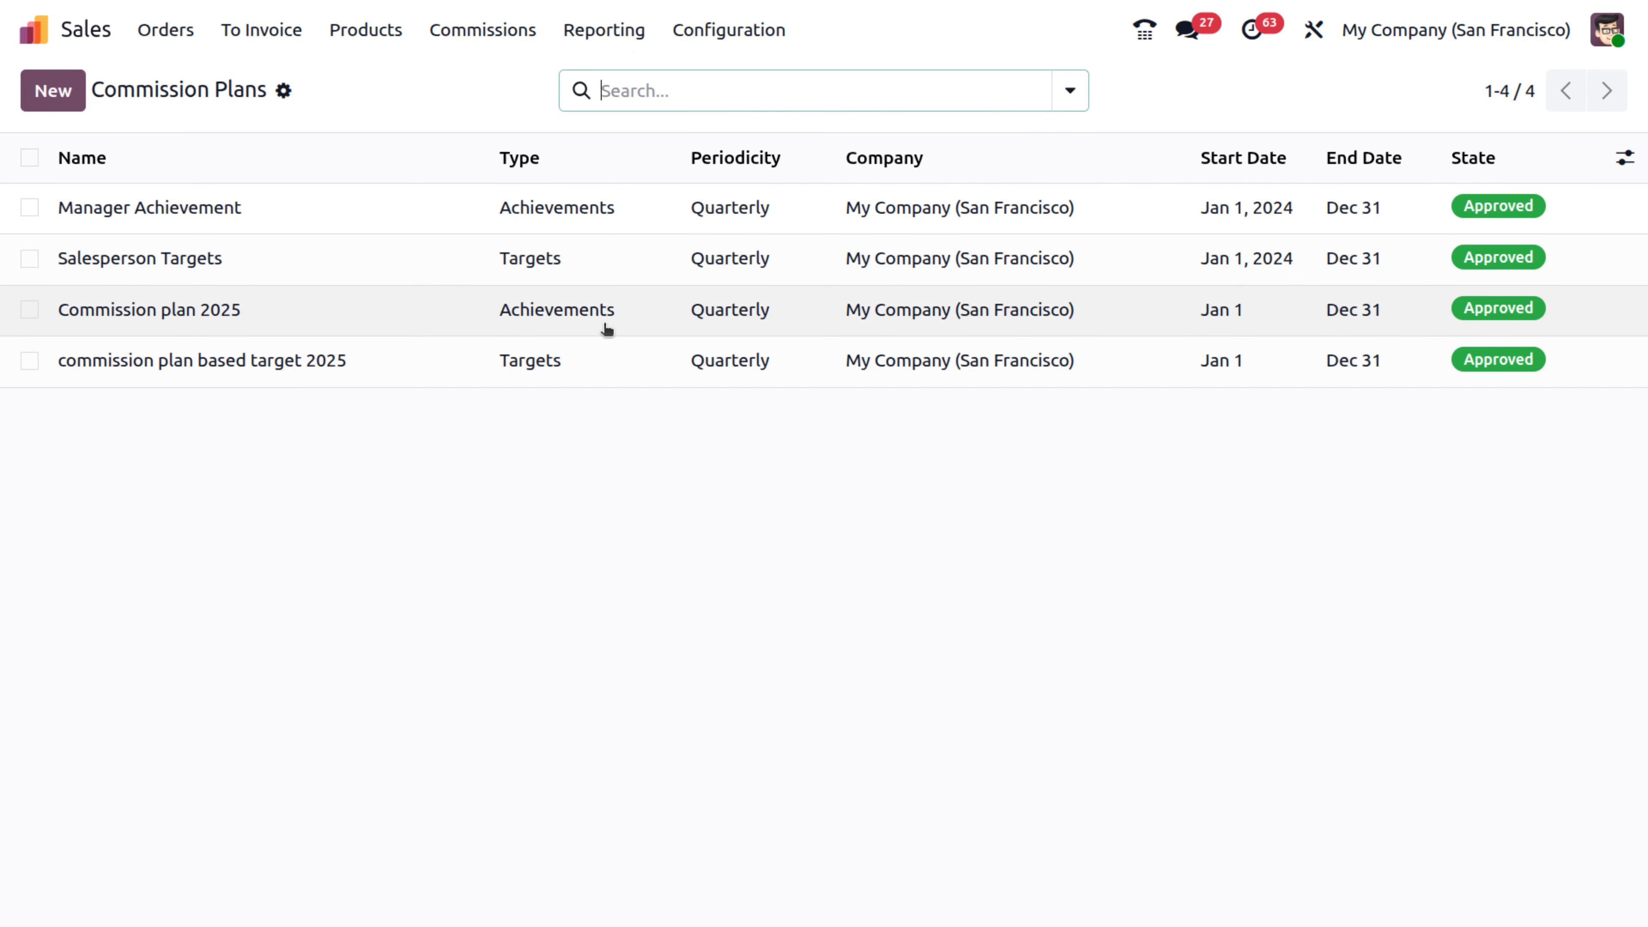
{"action": "left_click", "coordinate": [595, 314]}
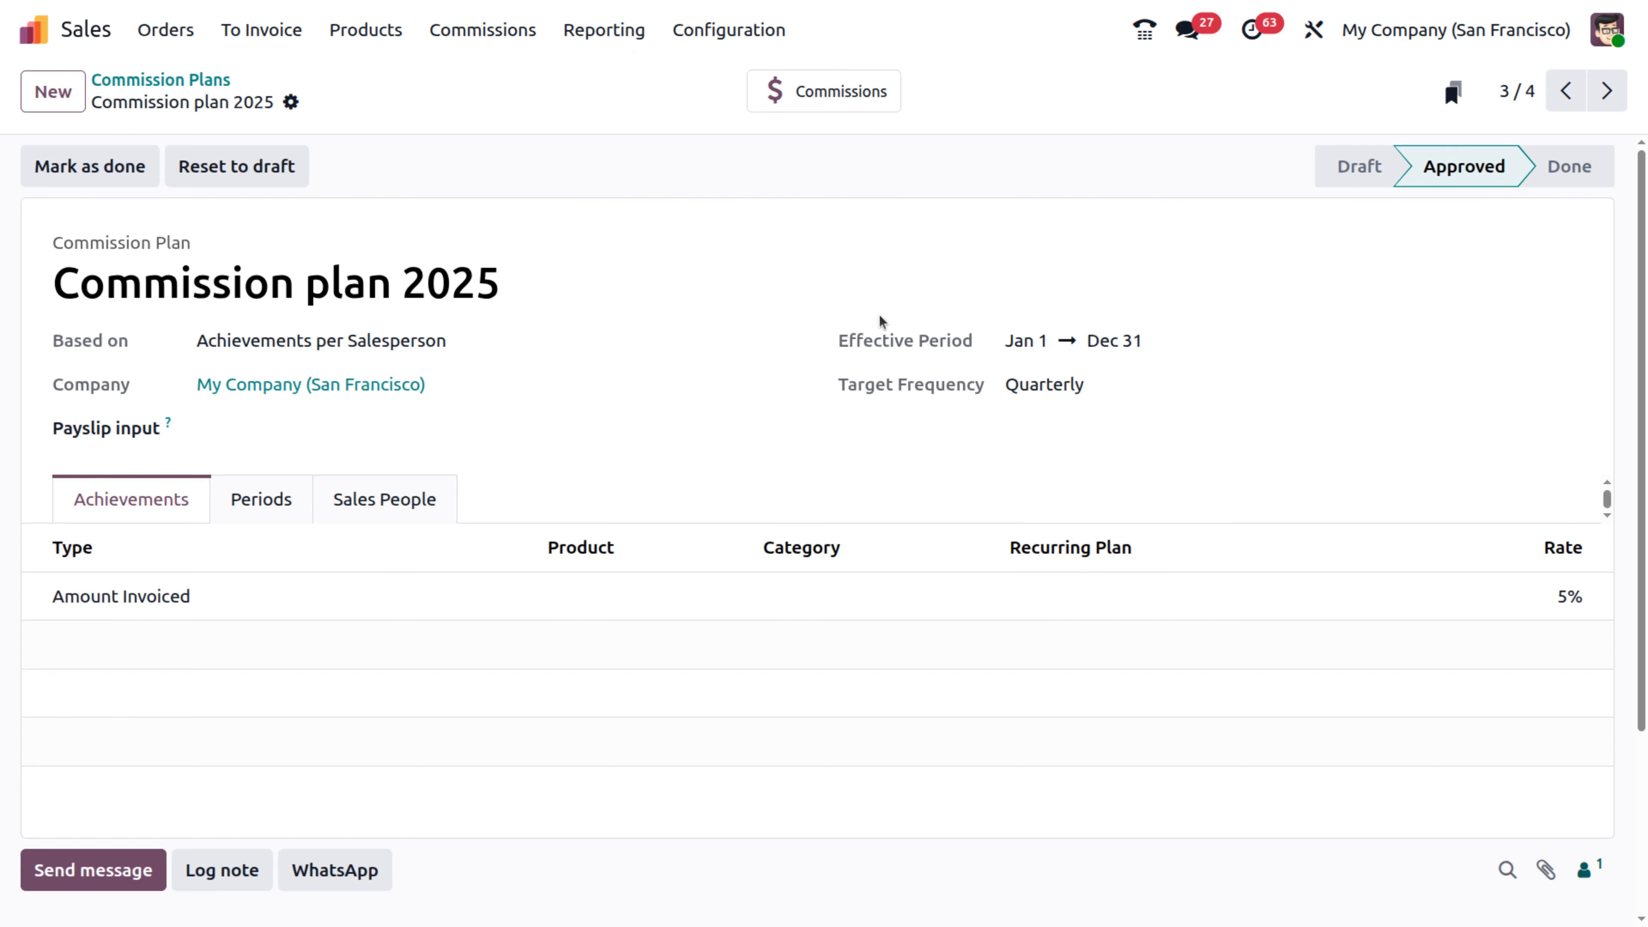
{"action": "left_click", "coordinate": [823, 94]}
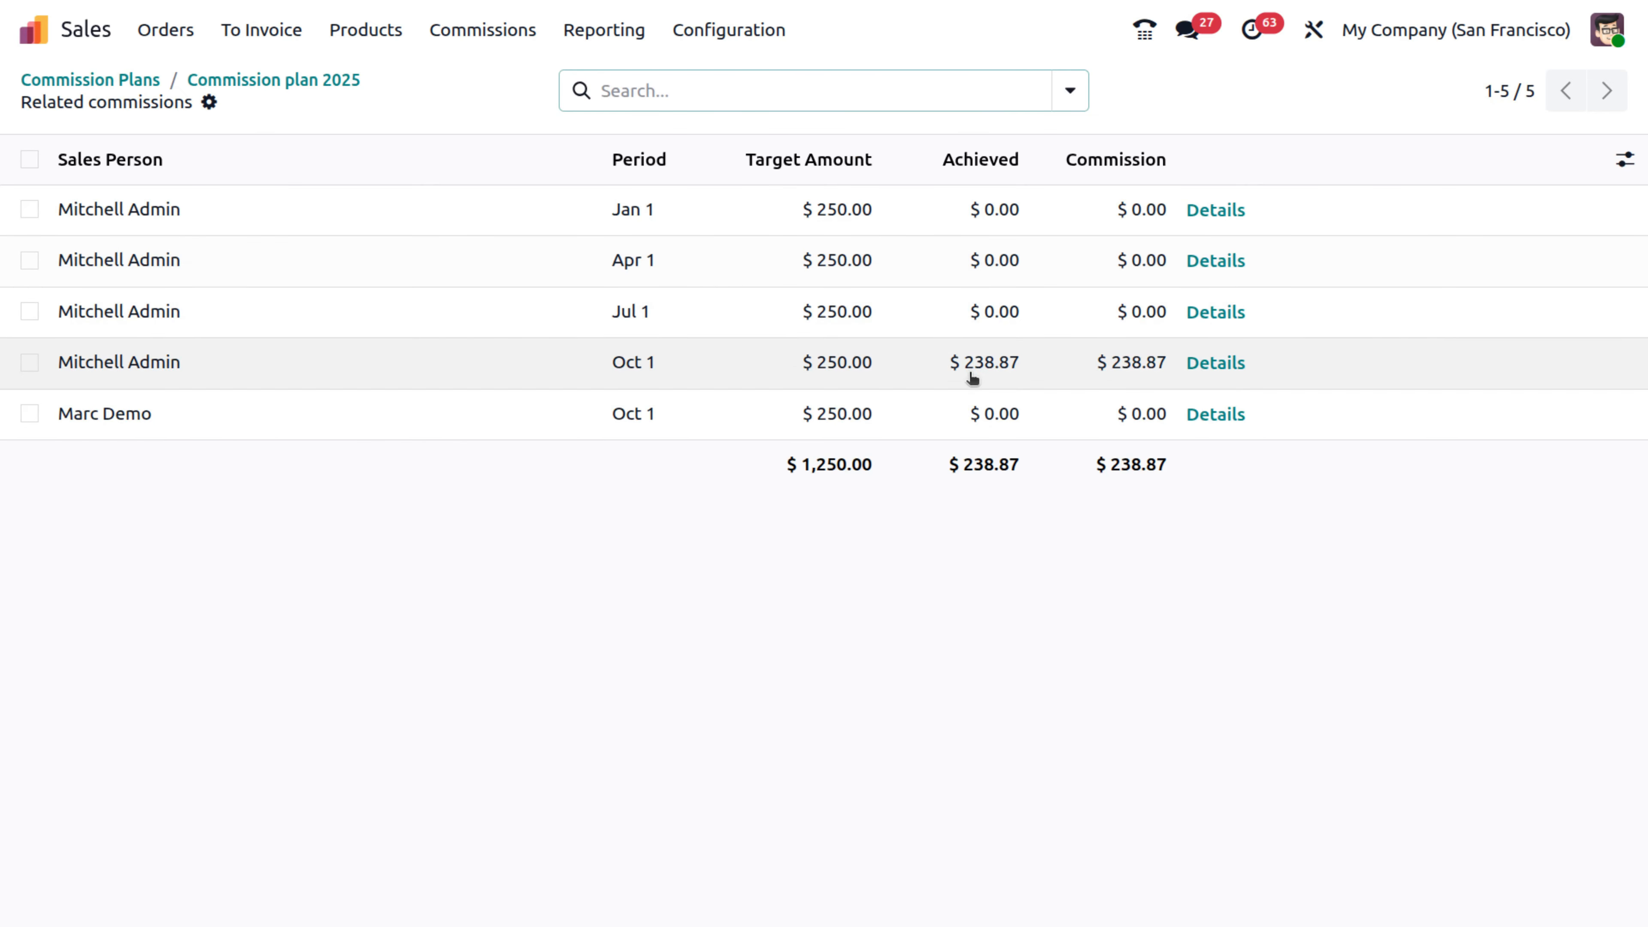
{"action": "left_click", "coordinate": [1217, 374]}
{"action": "scroll", "coordinate": [1073, 682], "scroll_direction": "down", "scroll_amount": 5}
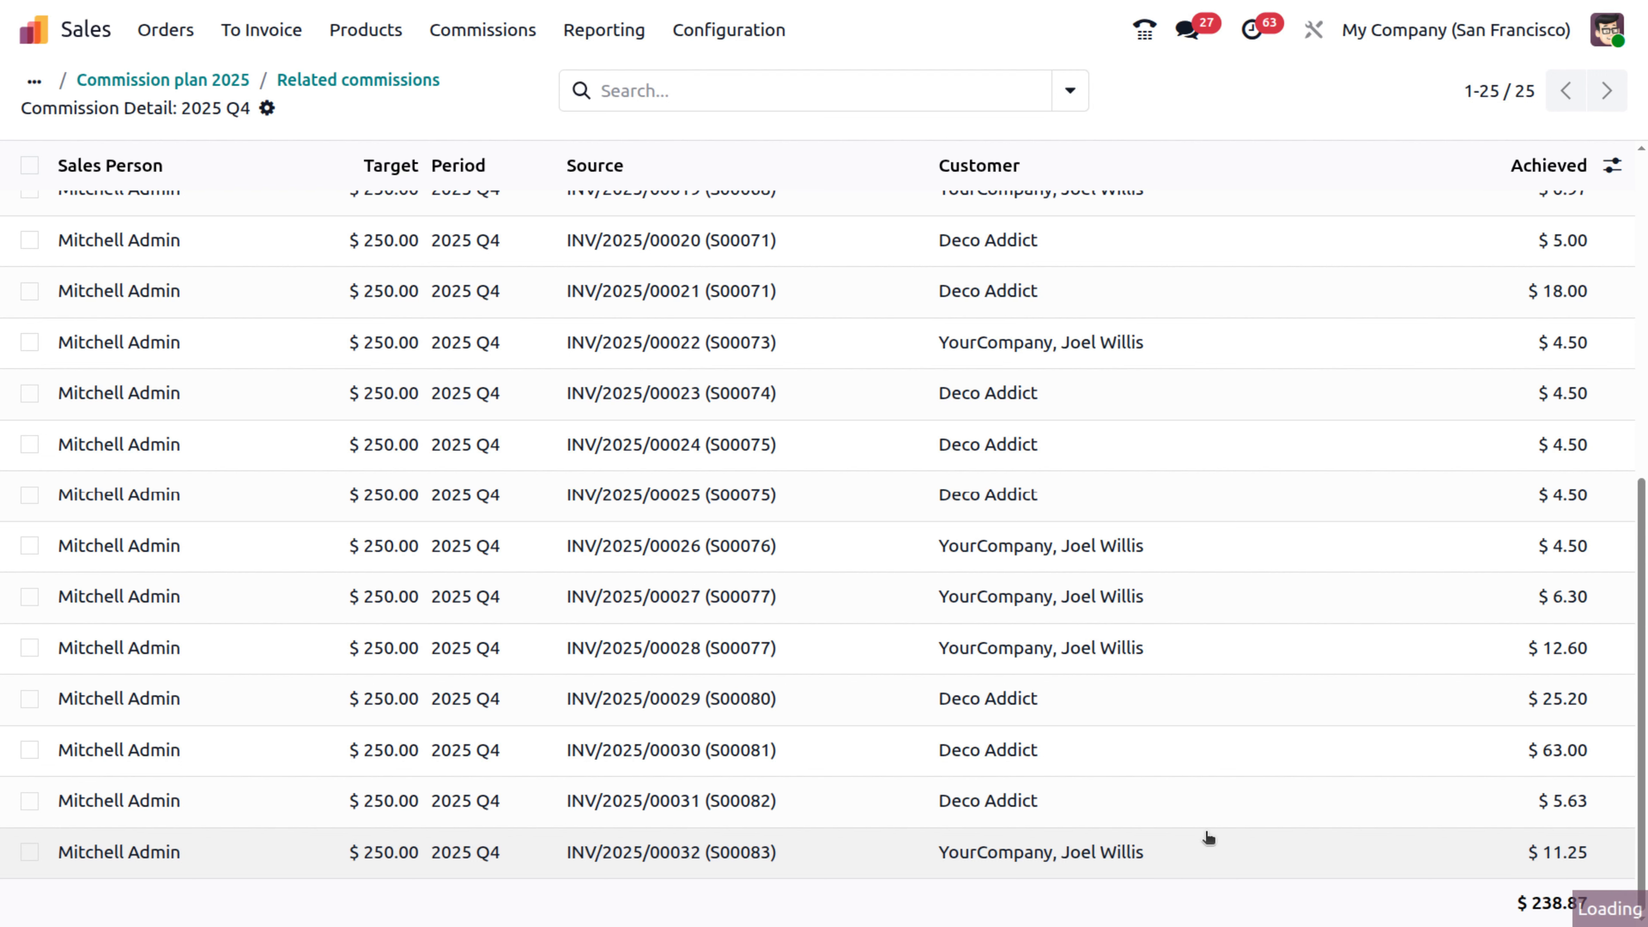
{"action": "left_click", "coordinate": [1207, 843]}
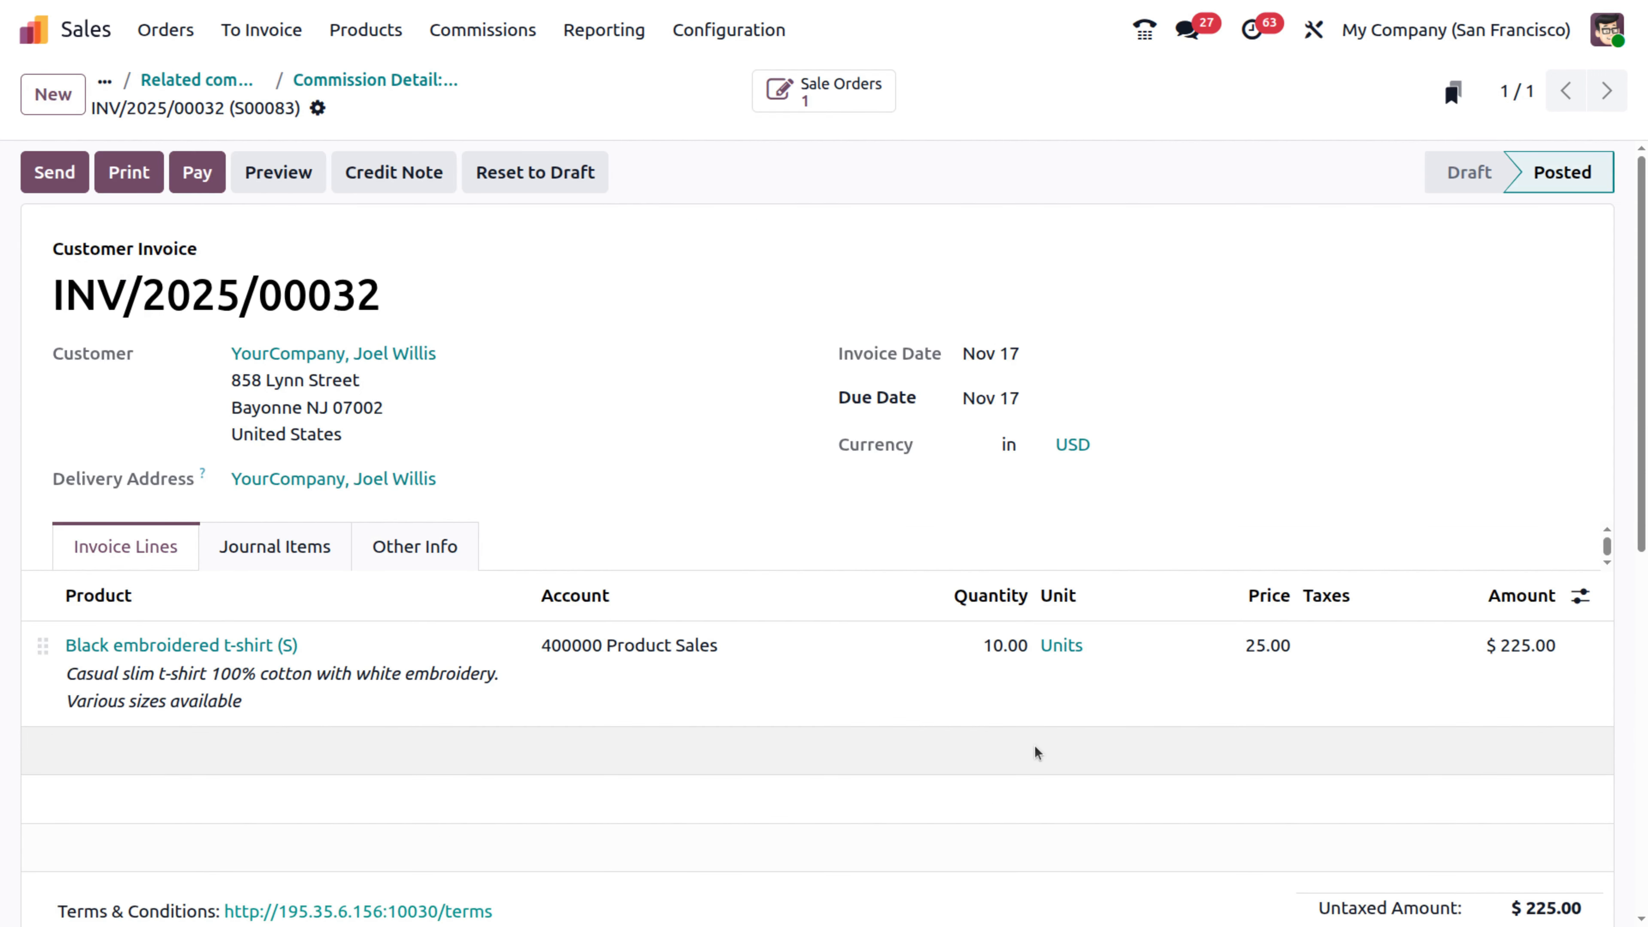